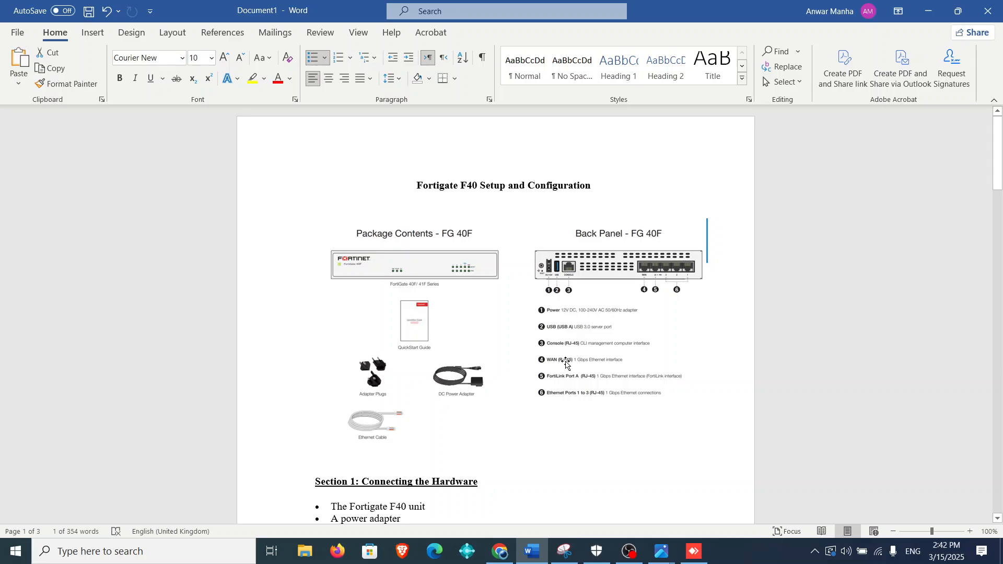
Step: Skim the Fortigate F40 setup guide through the WAN, LAN and DHCP sections and return to its beginning
scroll(566, 363, "down", 15)
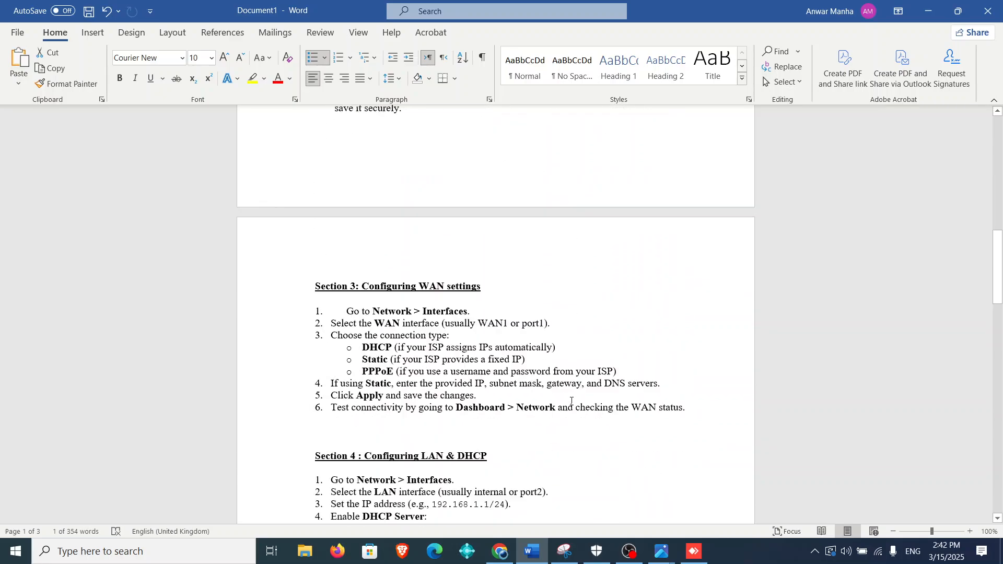
scroll(571, 401, "down", 13)
scroll(571, 402, "up", 11)
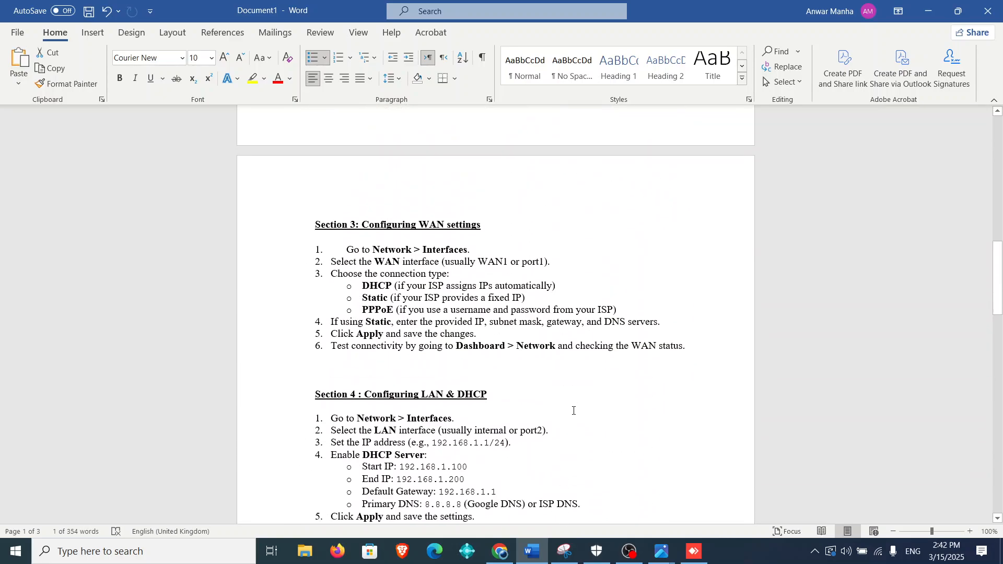
scroll(573, 411, "up", 15)
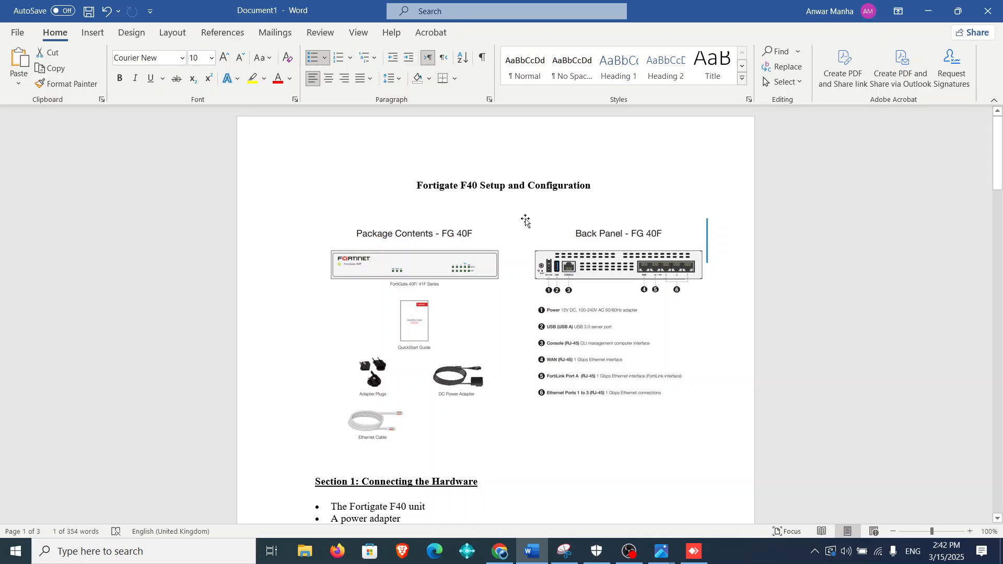
Step: Review the guide's package contents, back panel diagram, Section 1 on connecting the hardware and Section 2 on accessing the web interface
scroll(522, 226, "down", 1)
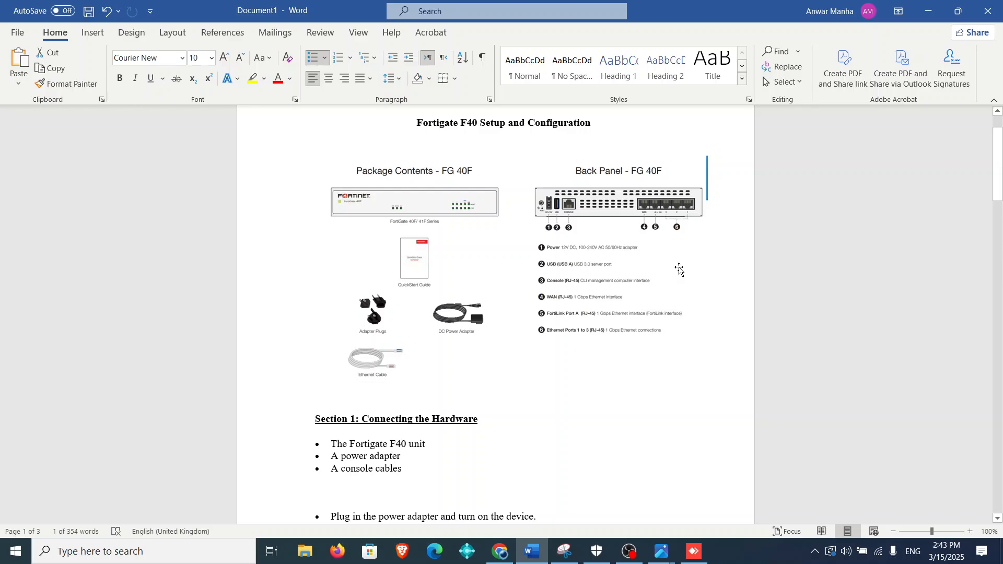
scroll(634, 284, "down", 2)
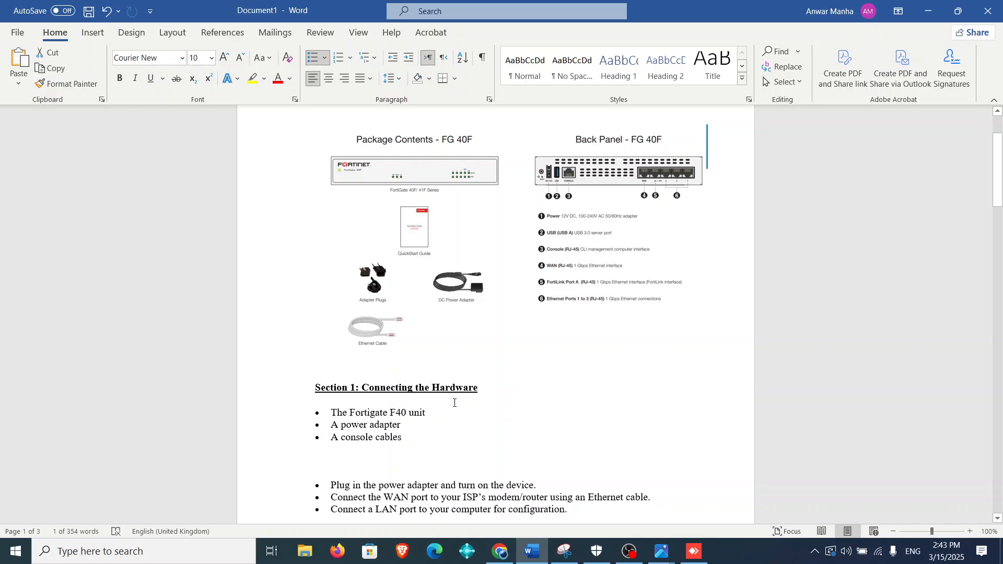
scroll(459, 407, "down", 2)
scroll(480, 413, "up", 2)
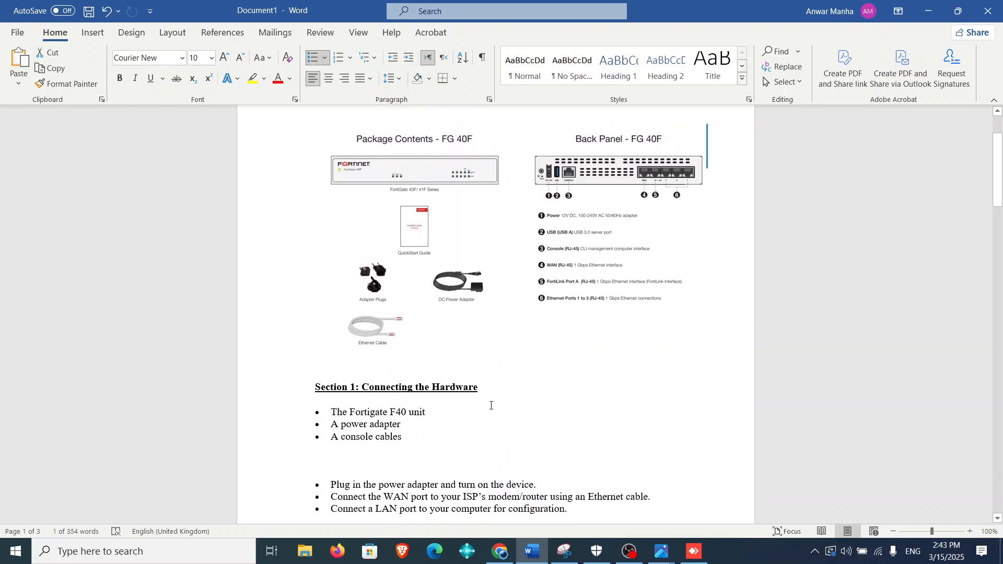
scroll(483, 392, "down", 3)
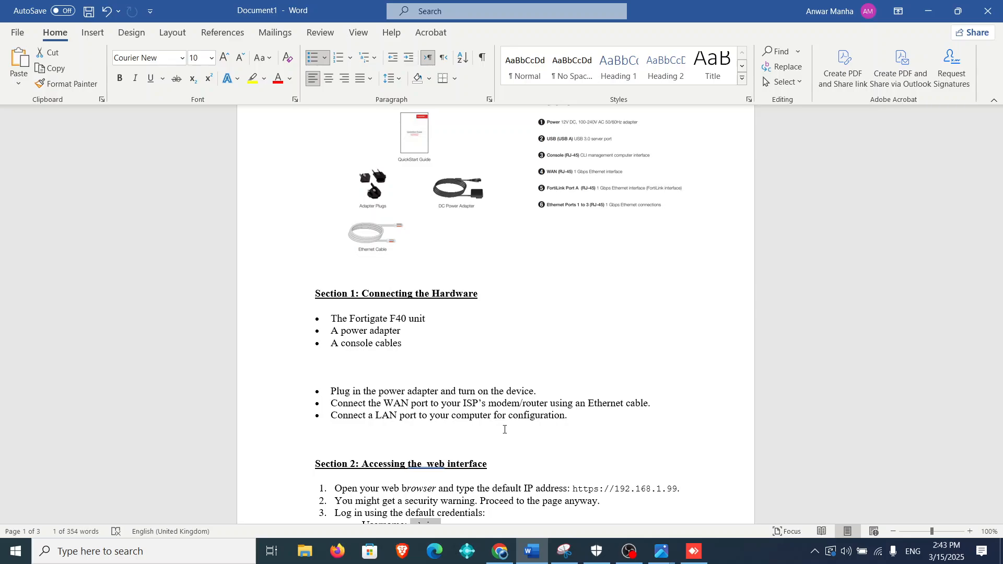
scroll(533, 390, "down", 3)
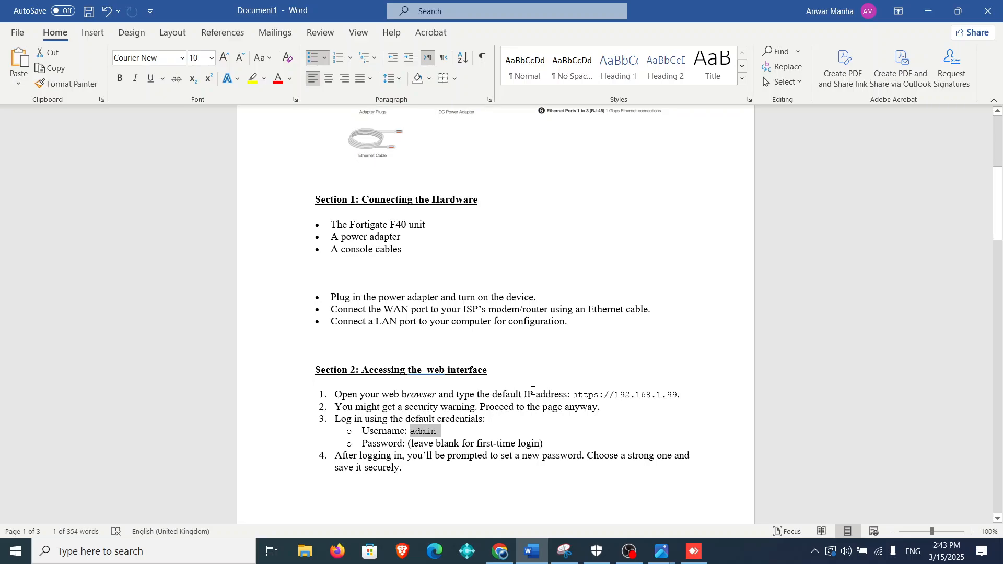
scroll(523, 397, "up", 2)
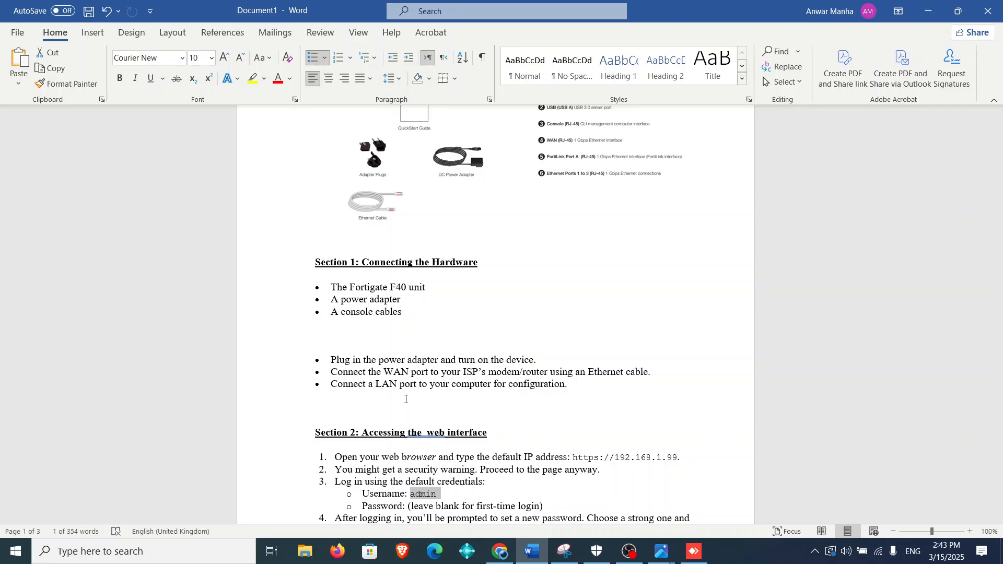
scroll(405, 399, "up", 7)
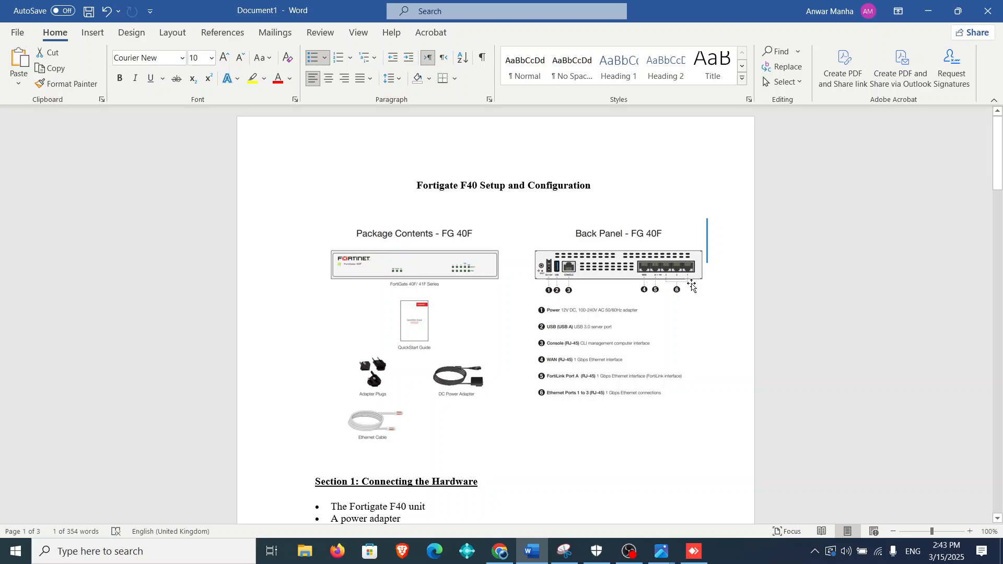
scroll(692, 285, "down", 5)
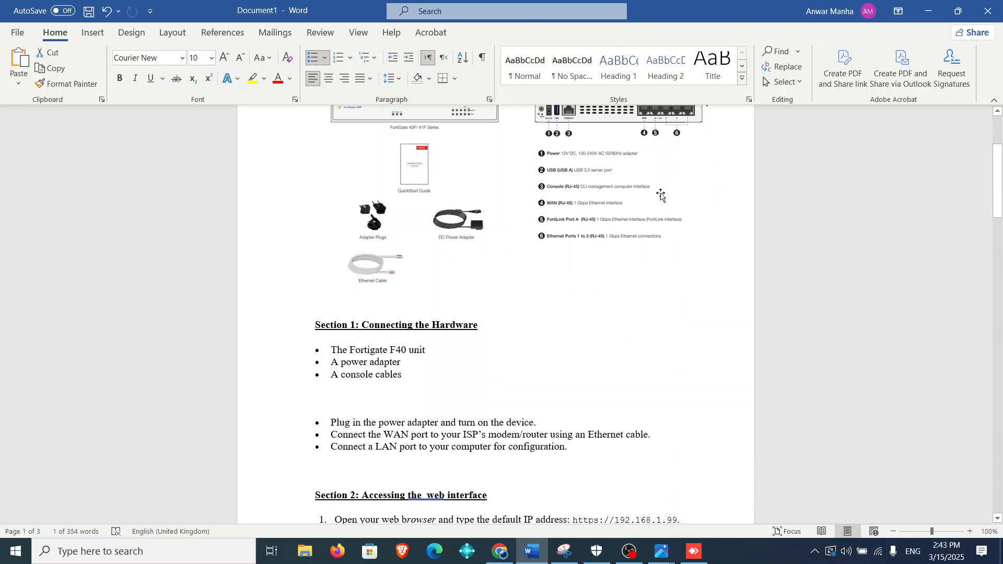
scroll(643, 286, "up", 4)
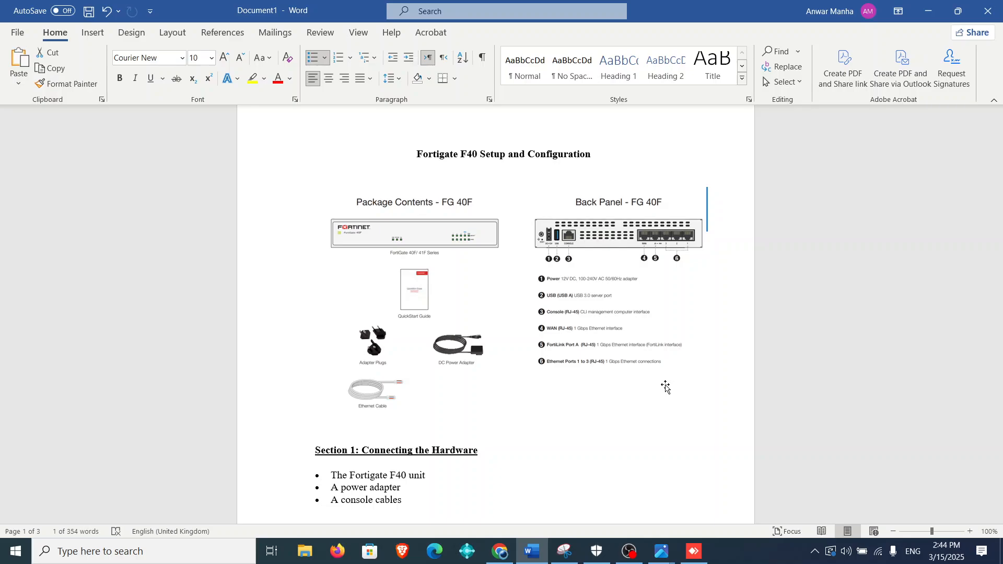
scroll(610, 358, "down", 5)
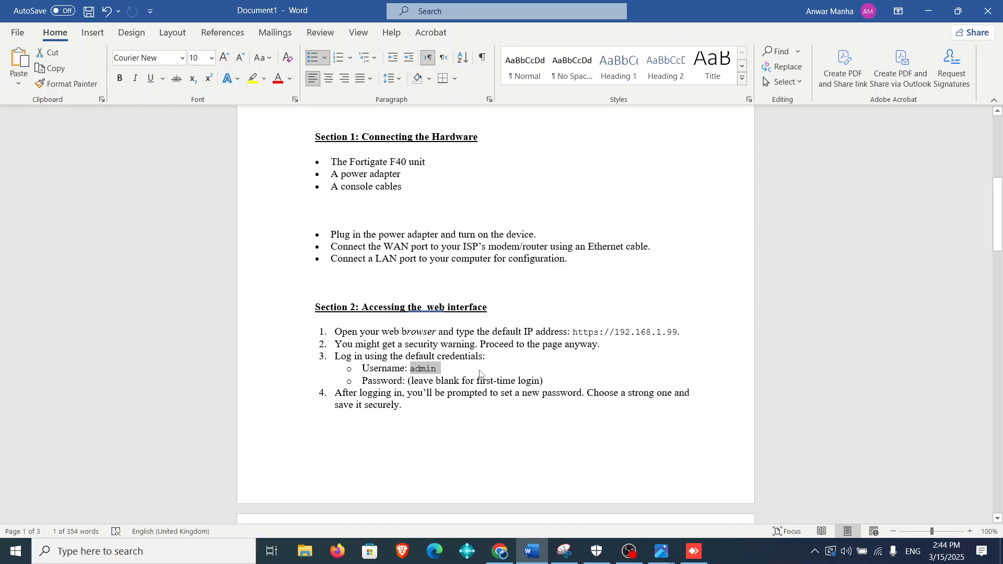
Step: Switch to the AnyDesk remote session and log in to the FortiGate web interface with the username admin and the account password
left_click(693, 551)
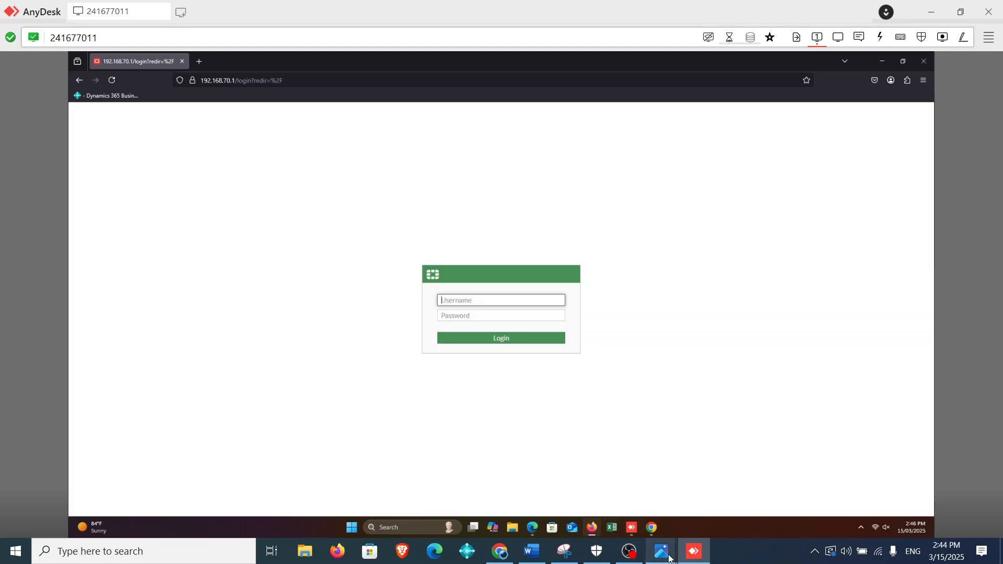
left_click(538, 553)
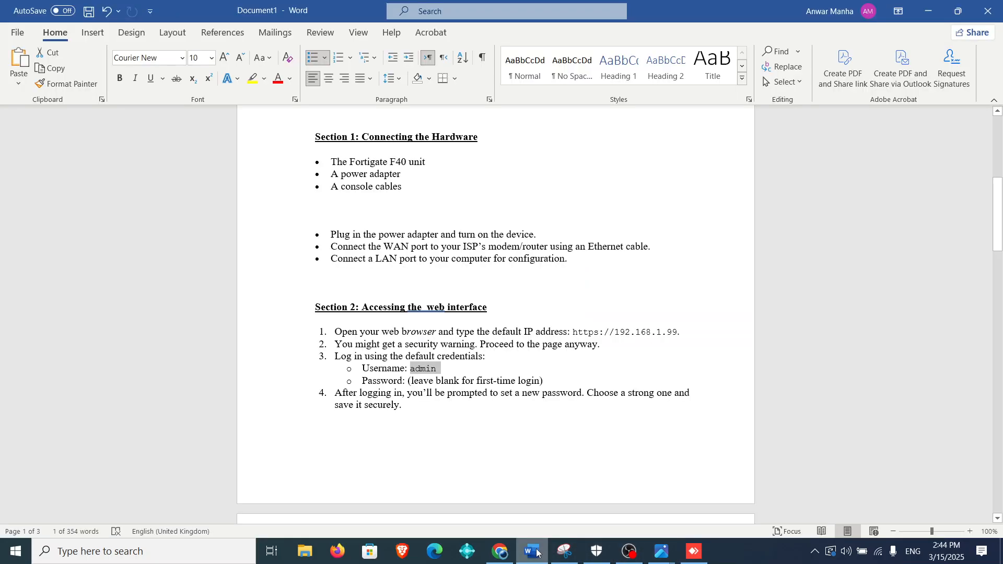
left_click(538, 553)
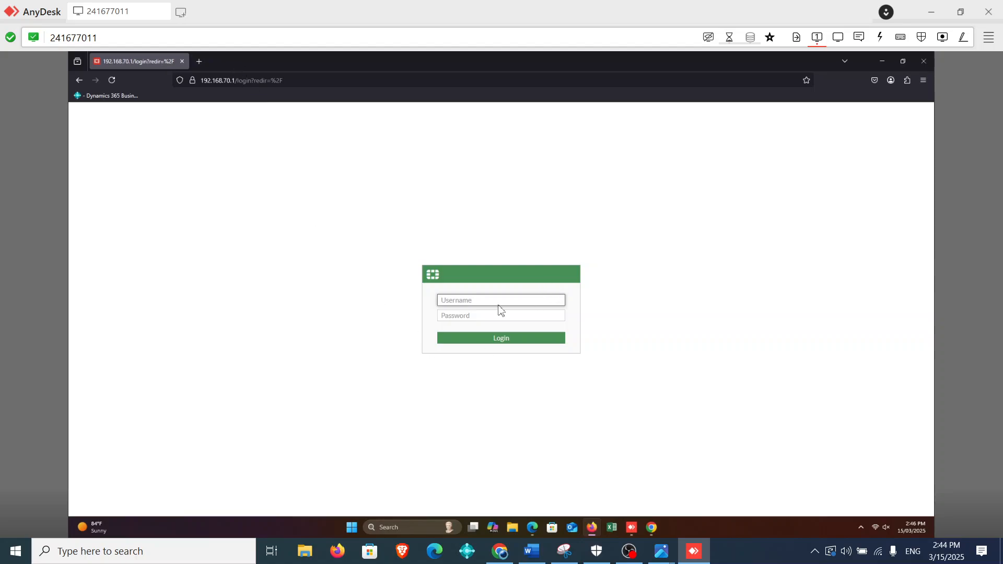
type("admin")
left_click(500, 315)
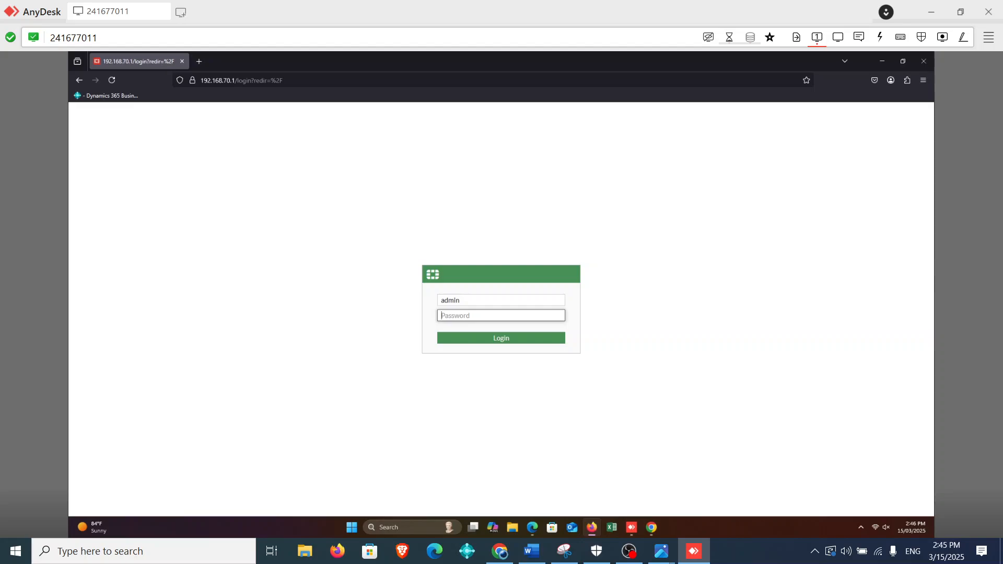
type("*")
key("Return")
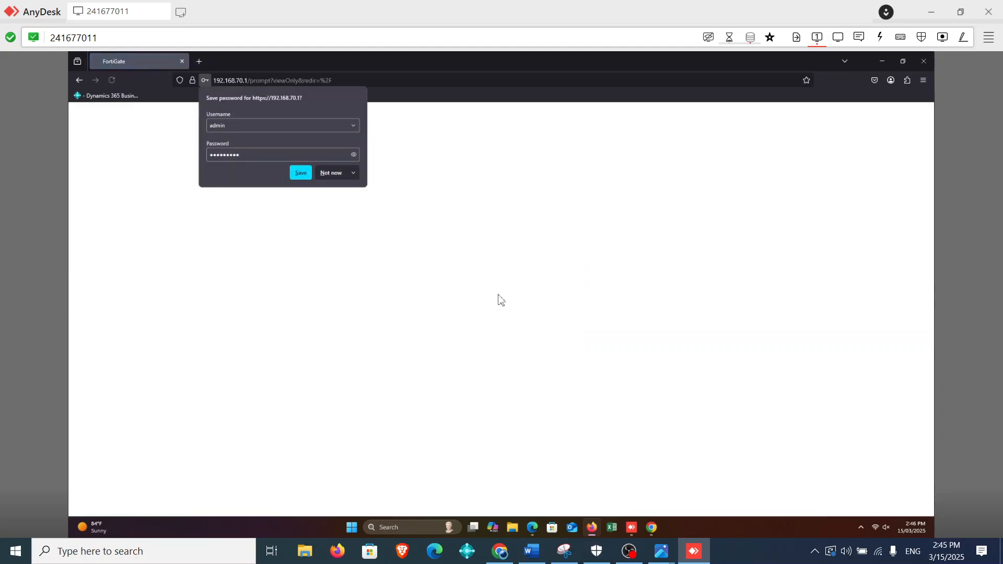
Step: Dismiss the password-saving offer, the FortiGate Setup prompt and the FortiOS 7.2.0 overview, without saving the login or beginning setup
left_click(329, 175)
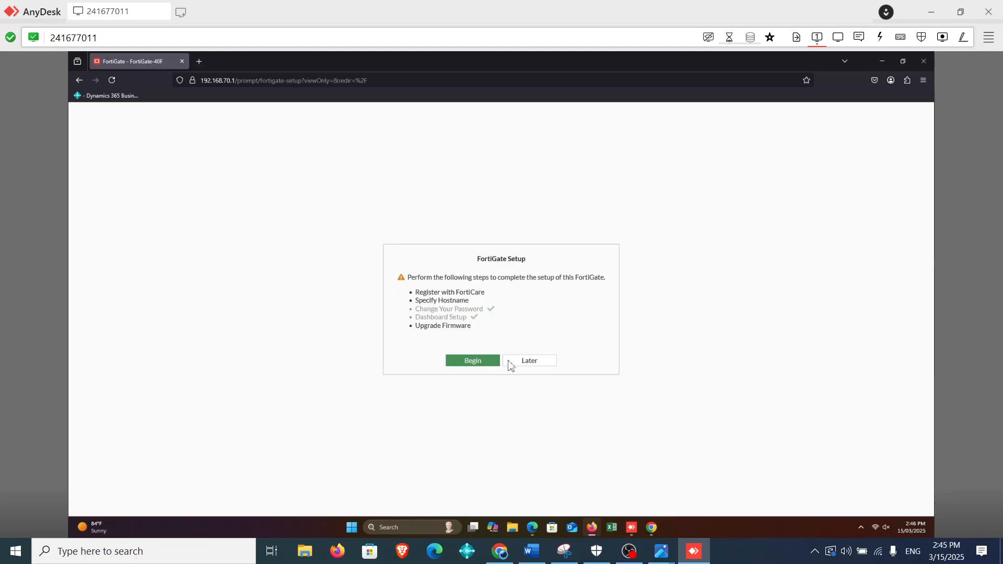
left_click(530, 361)
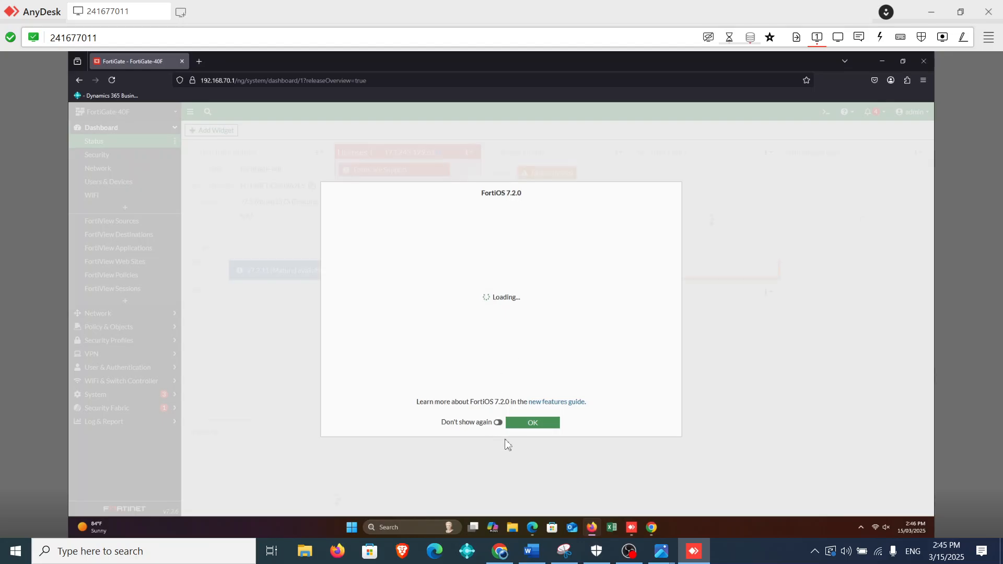
left_click(532, 424)
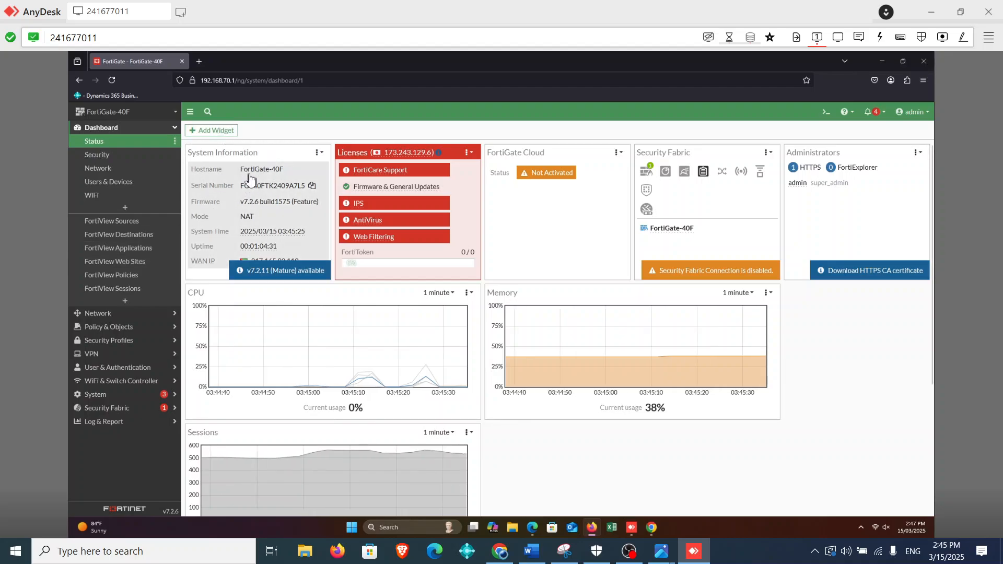
Step: Look over the status dashboard and open the network interfaces list to examine the LAN and WAN ports and the wan address
scroll(445, 321, "down", 3)
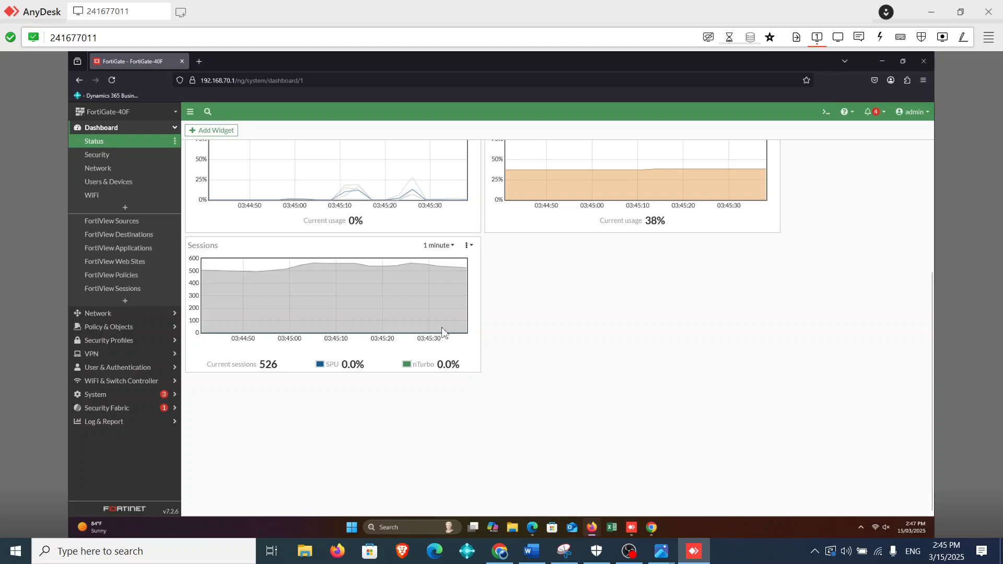
scroll(387, 329, "up", 3)
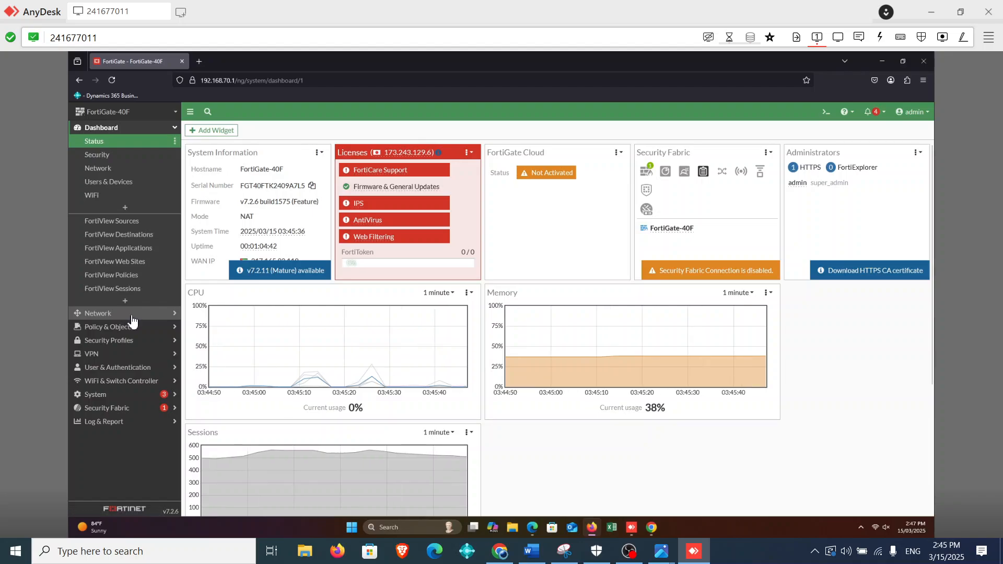
left_click(151, 316)
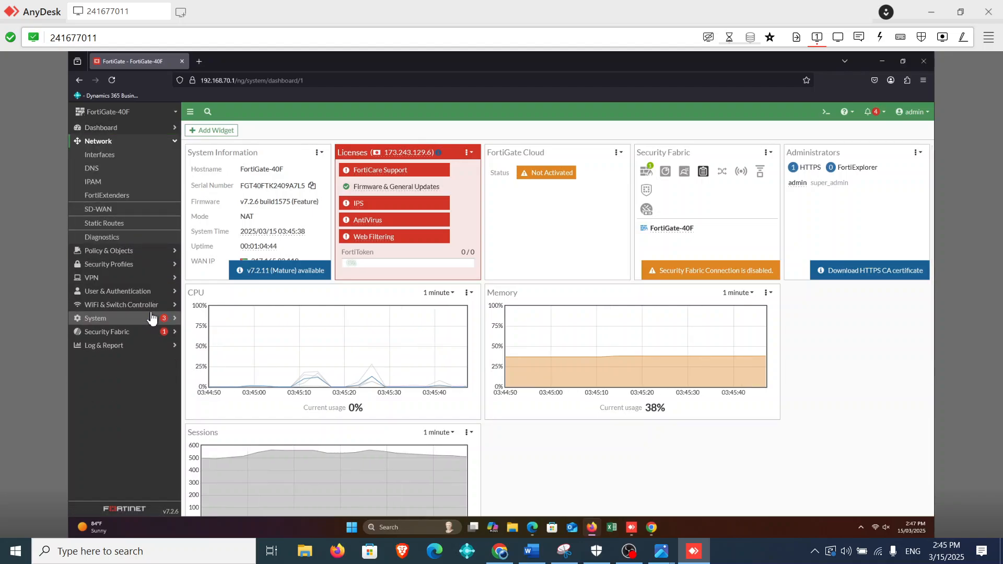
left_click(108, 160)
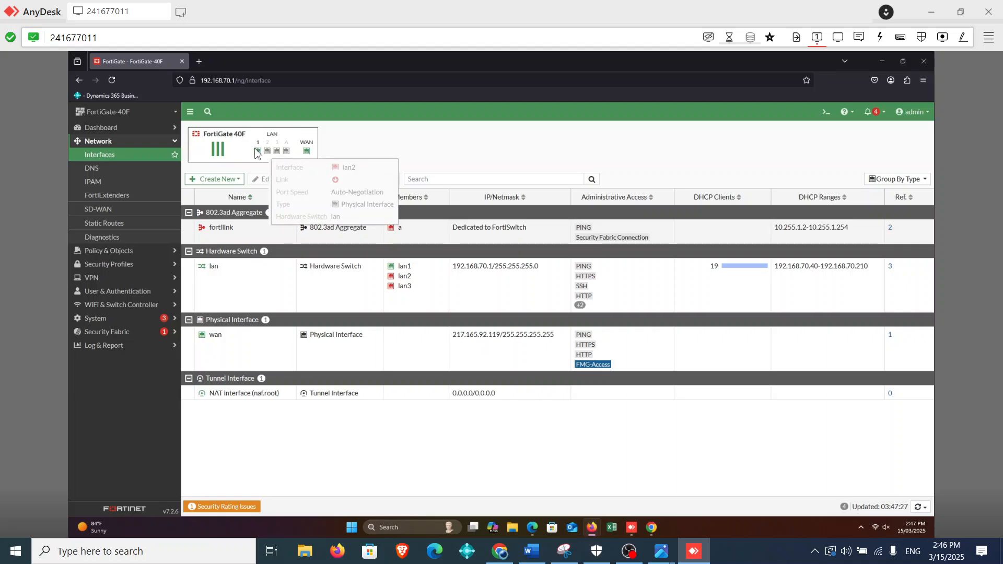
mouse_move(258, 155)
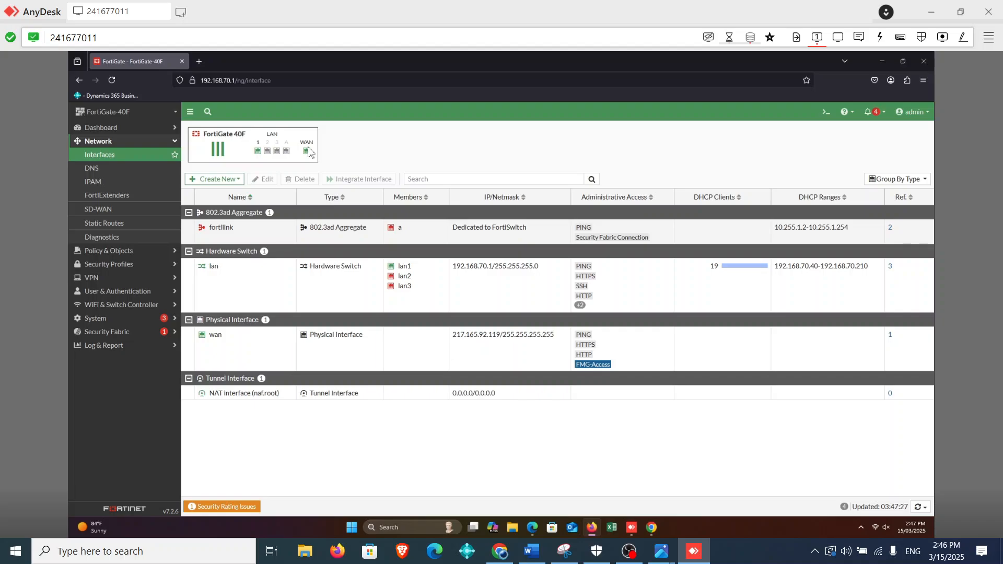
mouse_move(307, 152)
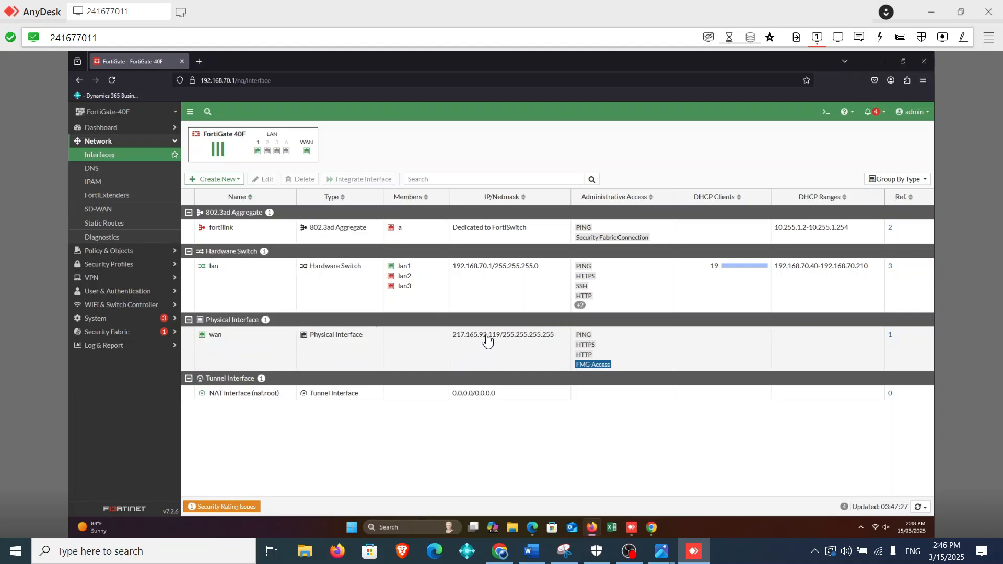
mouse_move(487, 341)
Step: Open the wan interface for editing, review its PPPoE credentials and administrative access options, and accept the settings without changes
double_click(225, 340)
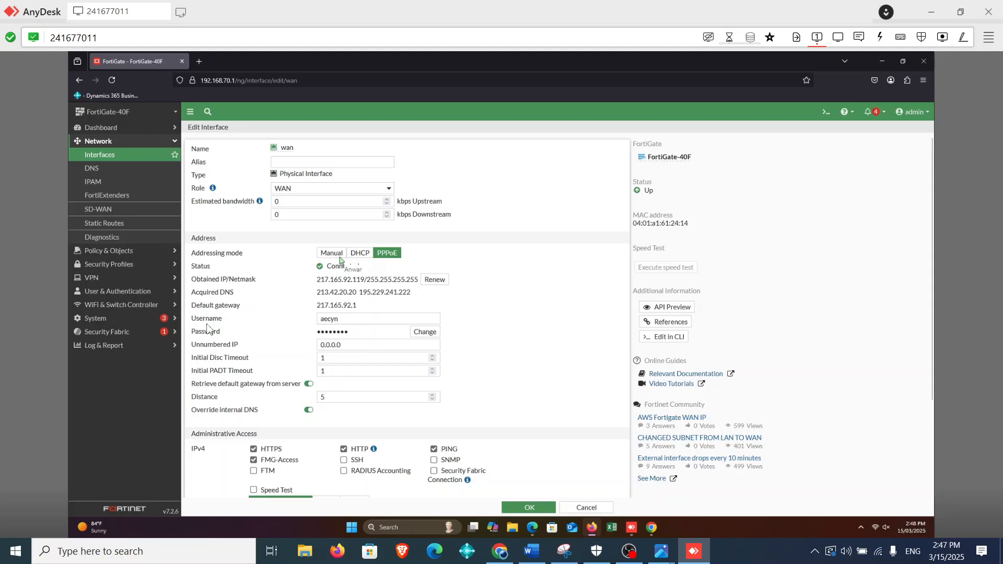
double_click(240, 325)
left_click_drag(357, 336, 360, 338)
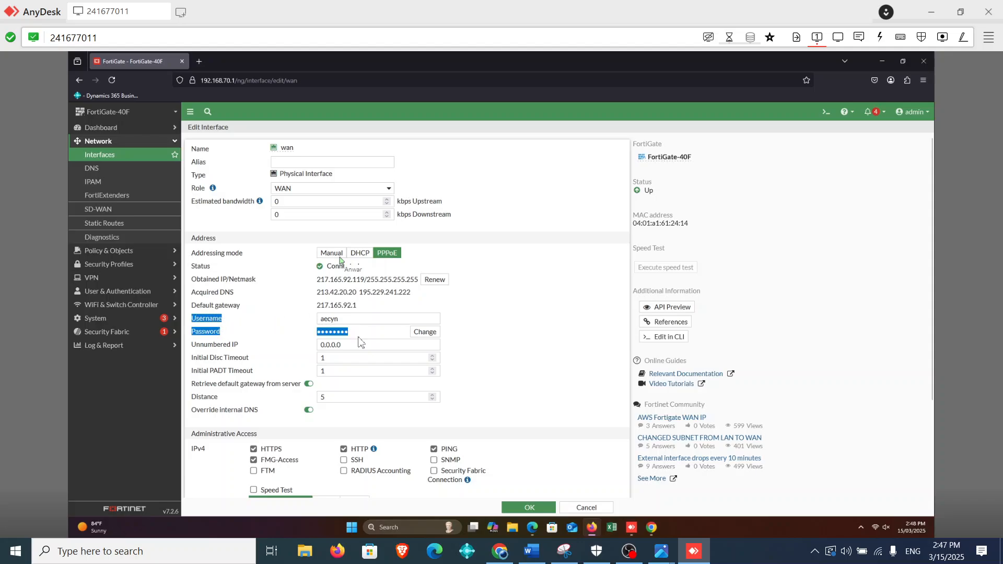
left_click(223, 326)
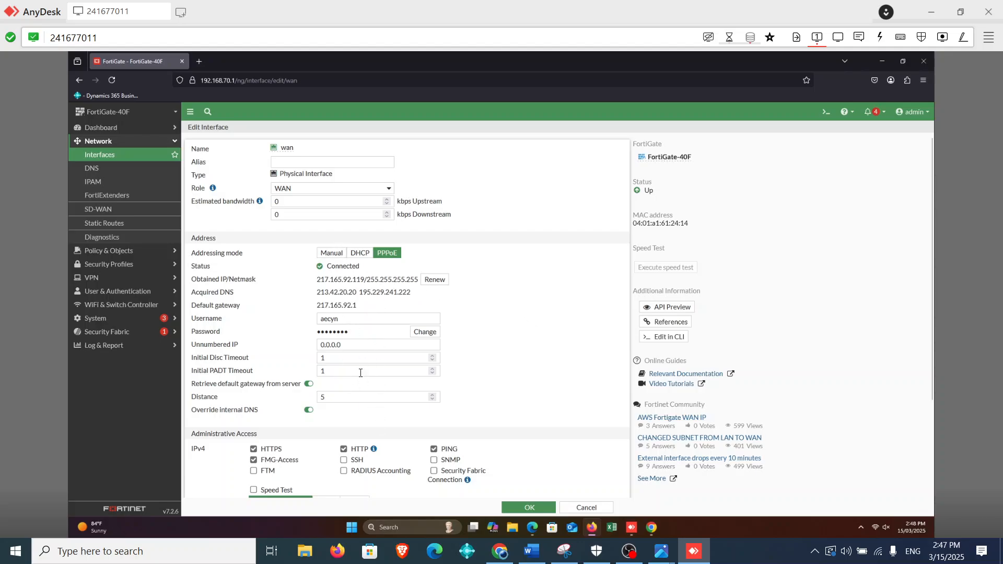
scroll(491, 334, "down", 3)
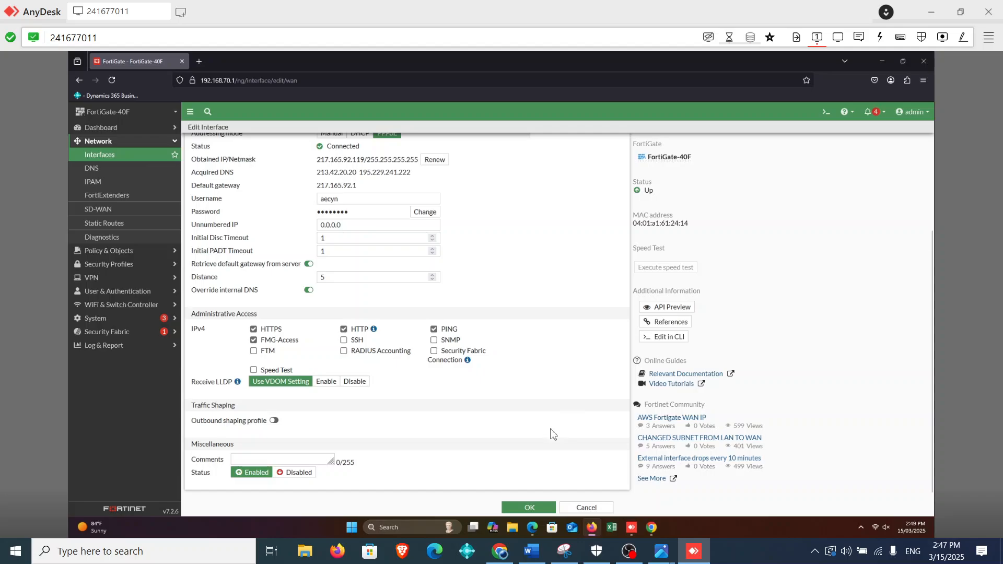
left_click(530, 508)
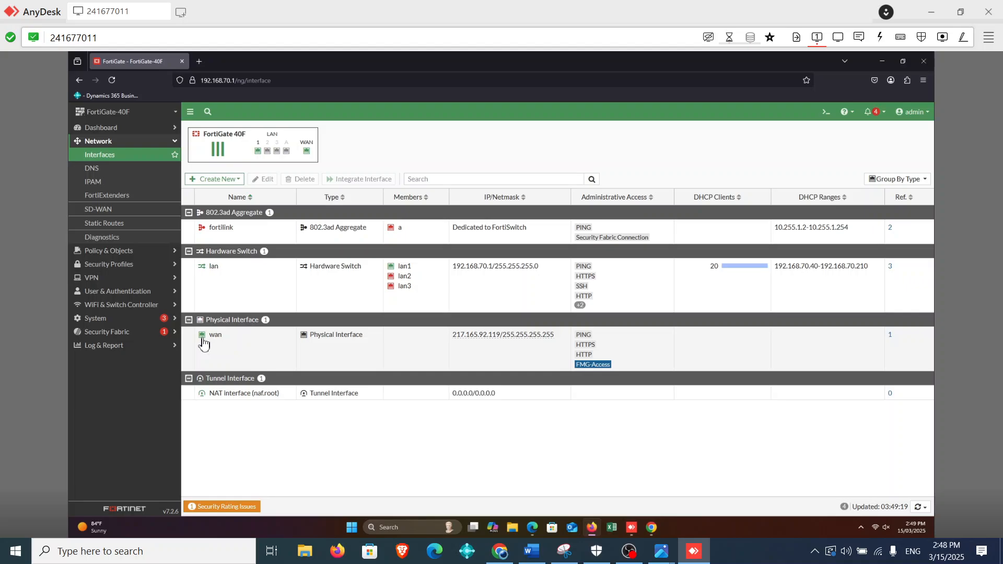
Step: Check the wan entry in the interfaces list and switch back to the setup guide in Word
mouse_move(209, 345)
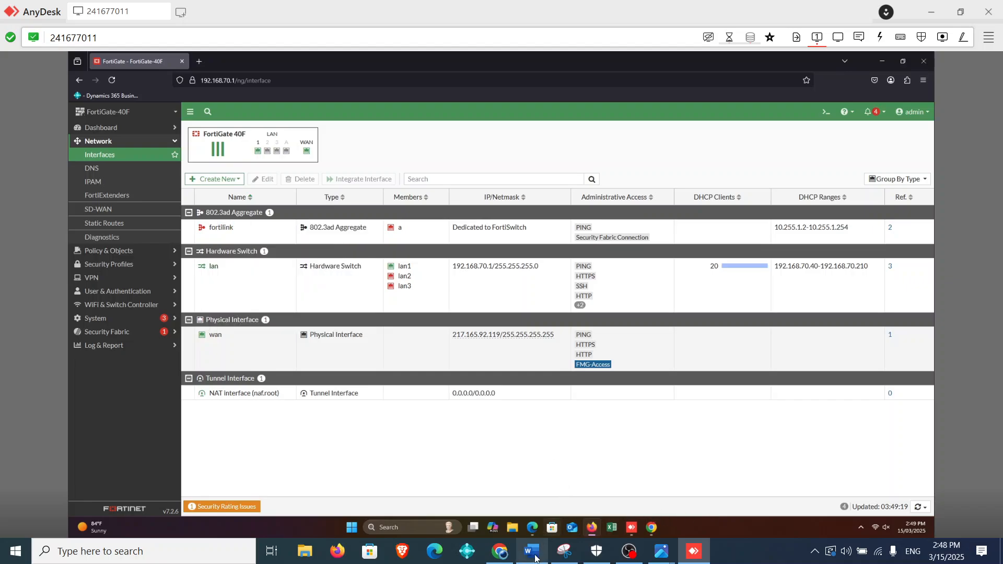
mouse_move(534, 557)
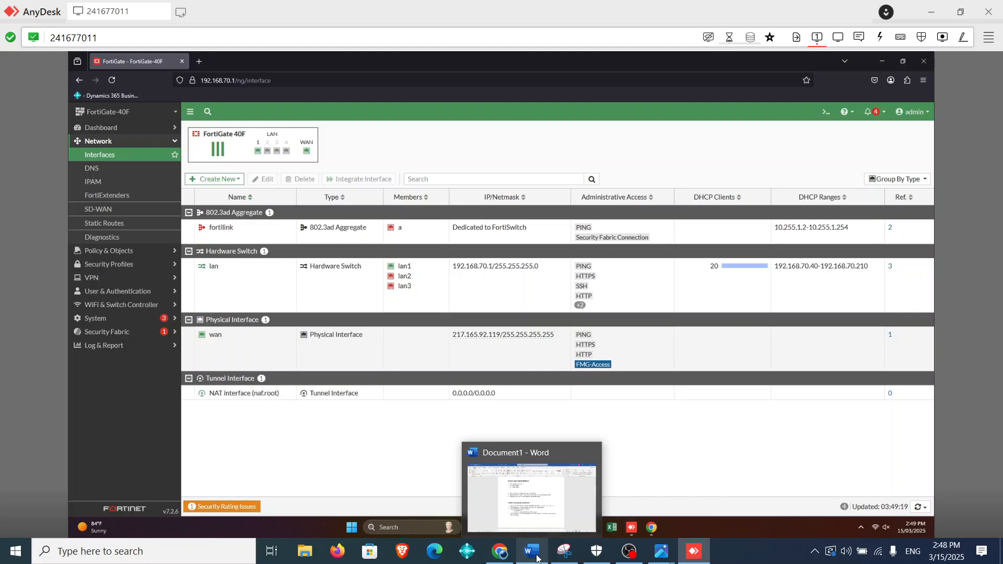
left_click(537, 557)
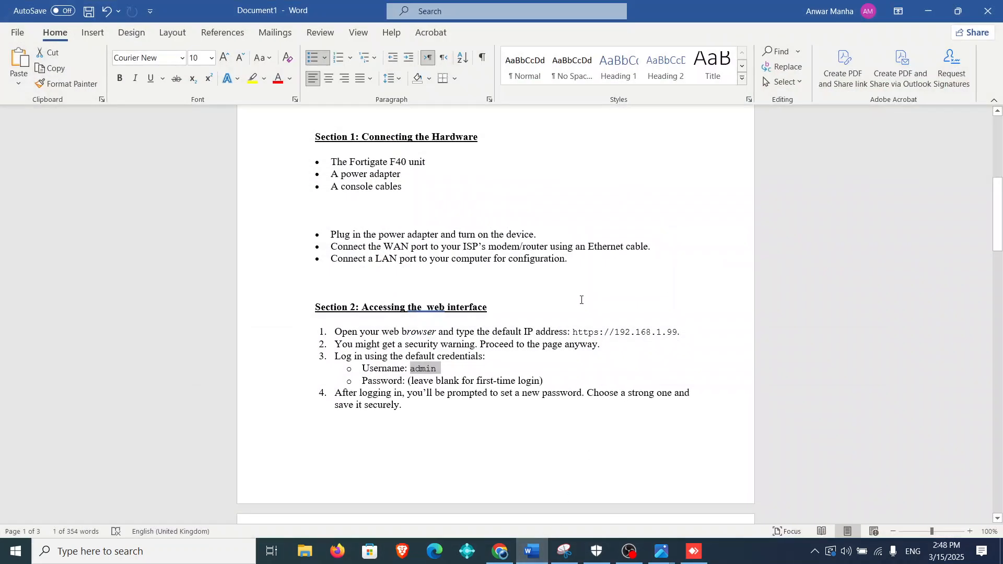
Step: Read the guide's WAN settings section and its LAN & DHCP section, highlighting the example LAN IP address and the Enable DHCP Server instruction
scroll(582, 300, "down", 8)
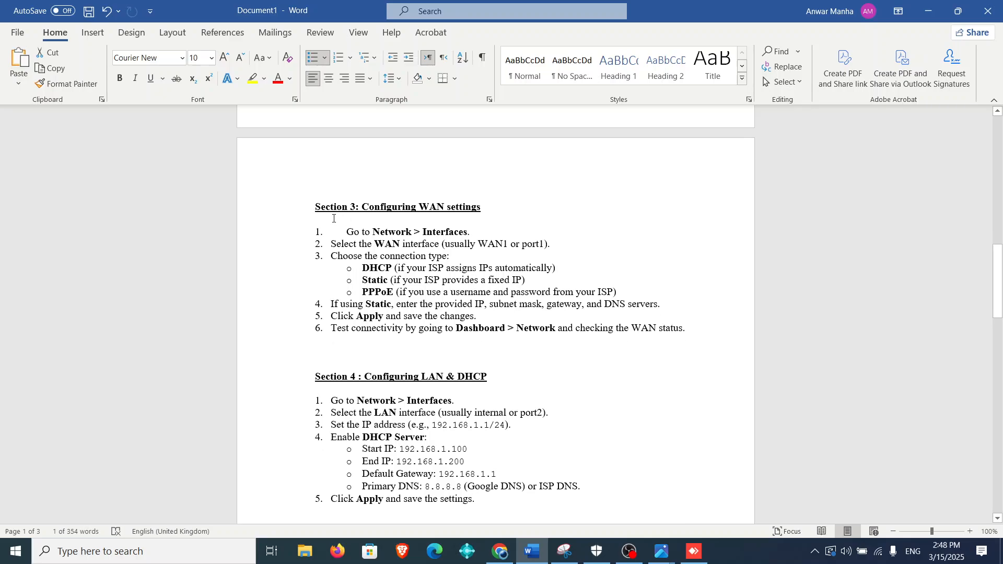
left_click(345, 232)
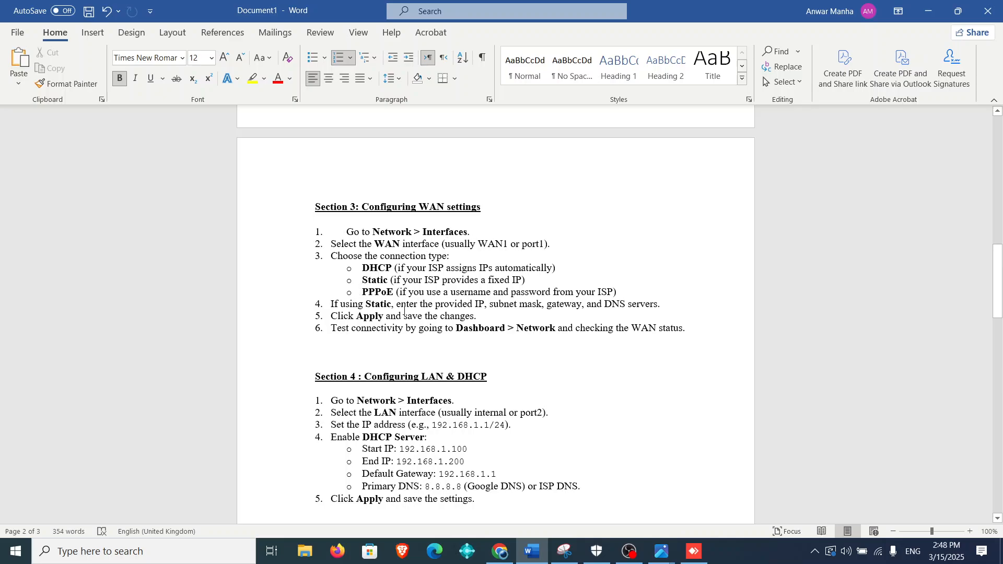
scroll(597, 352, "down", 3)
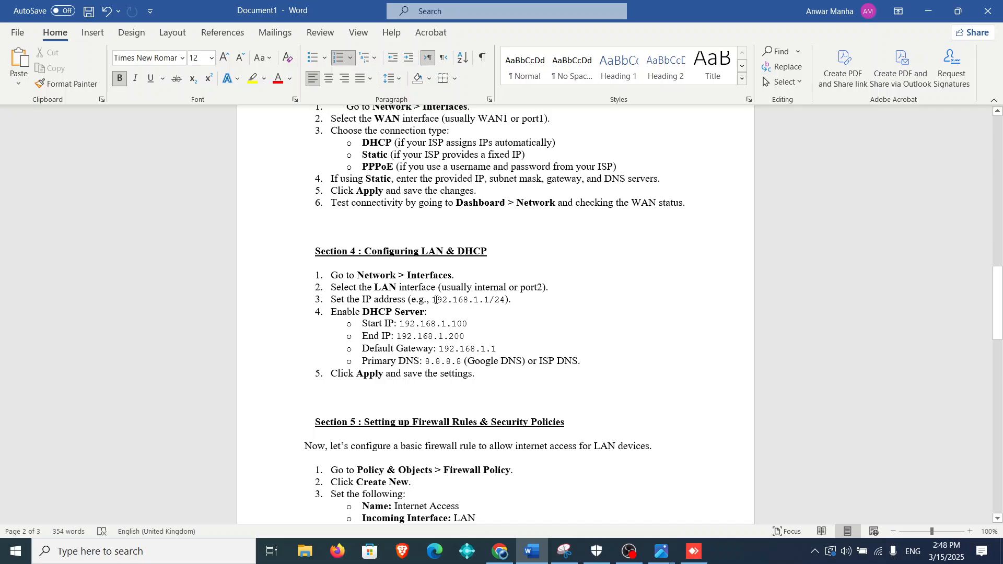
left_click_drag(431, 300, 492, 300)
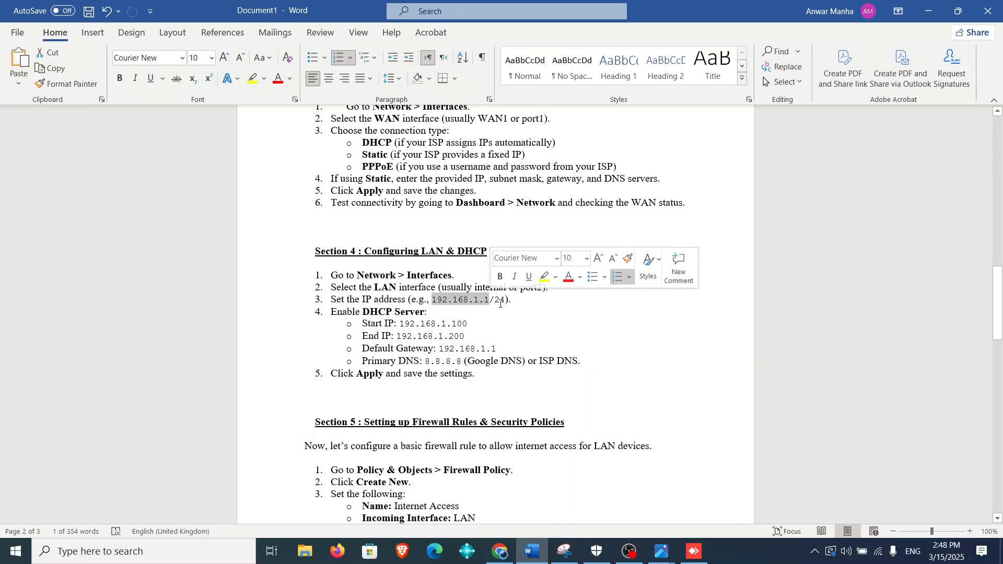
left_click(478, 300)
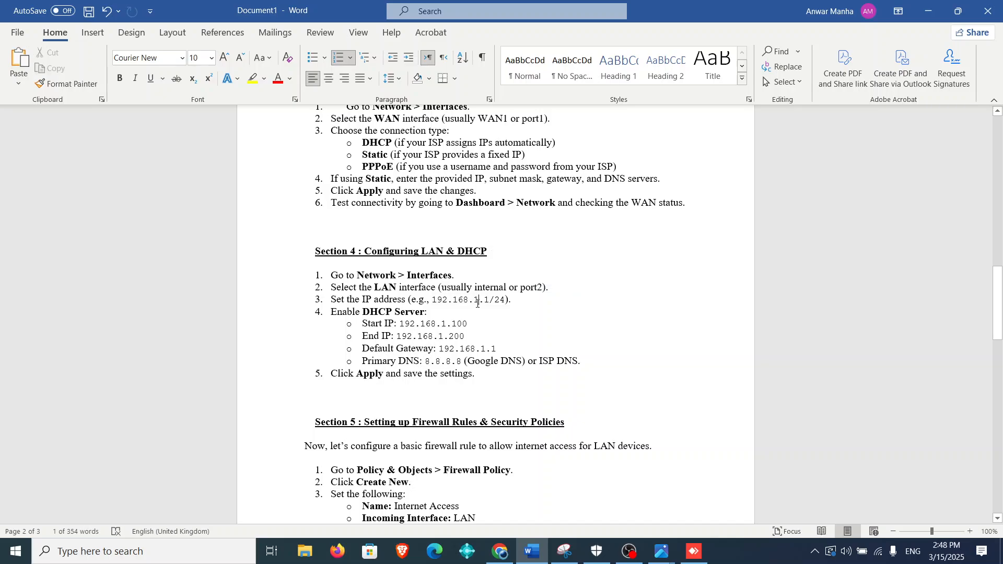
double_click(477, 299)
left_click_drag(331, 312, 425, 312)
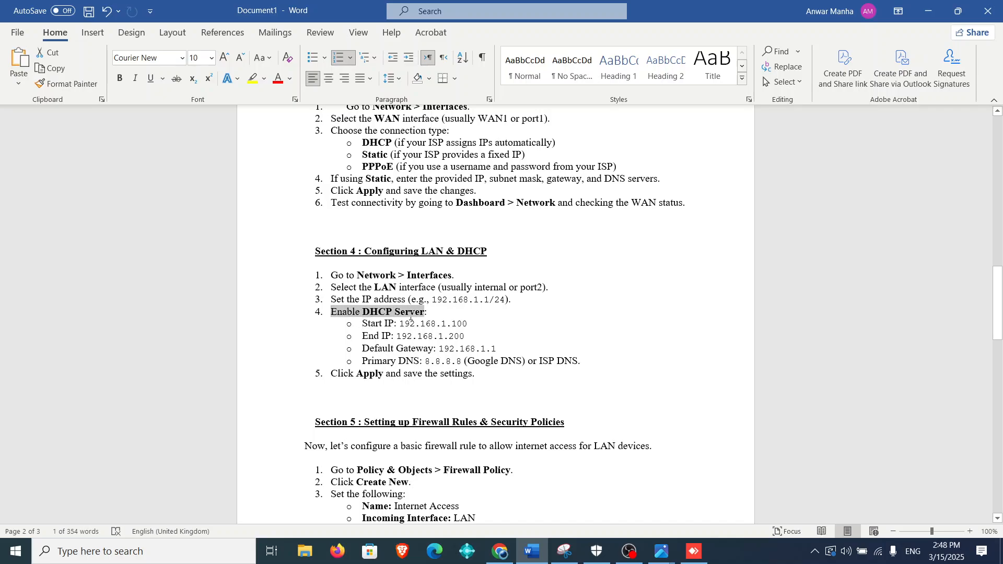
left_click(414, 336)
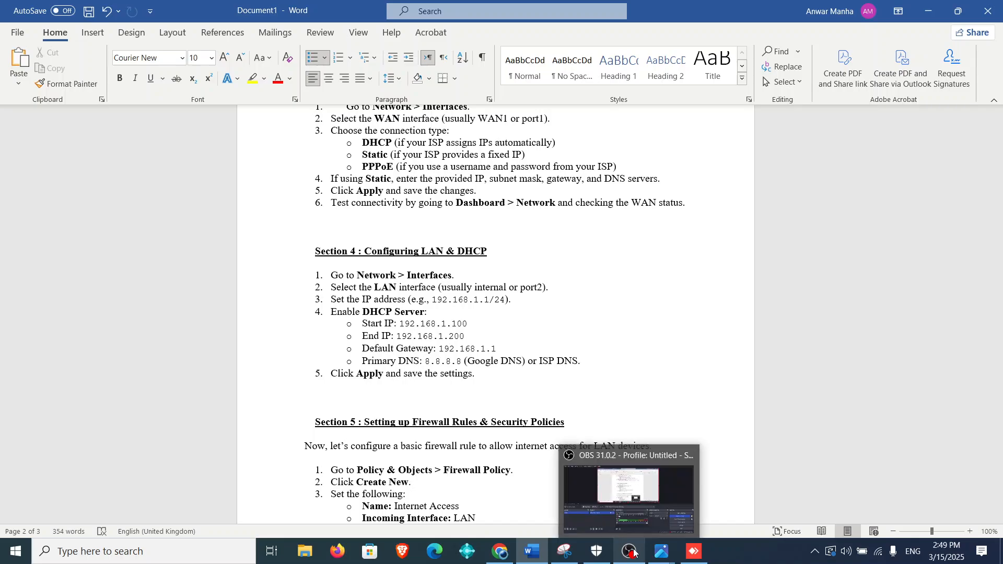
Step: Switch to AnyDesk, open the lan interface for editing, review its IP/Netmask, administrative access and DHCP server settings, and accept them without changes
left_click(686, 551)
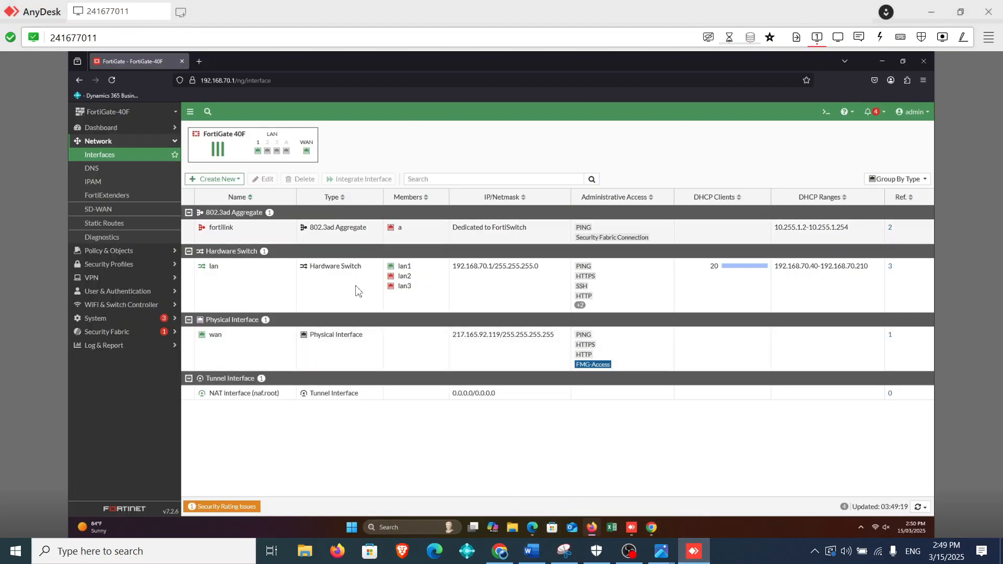
double_click(271, 269)
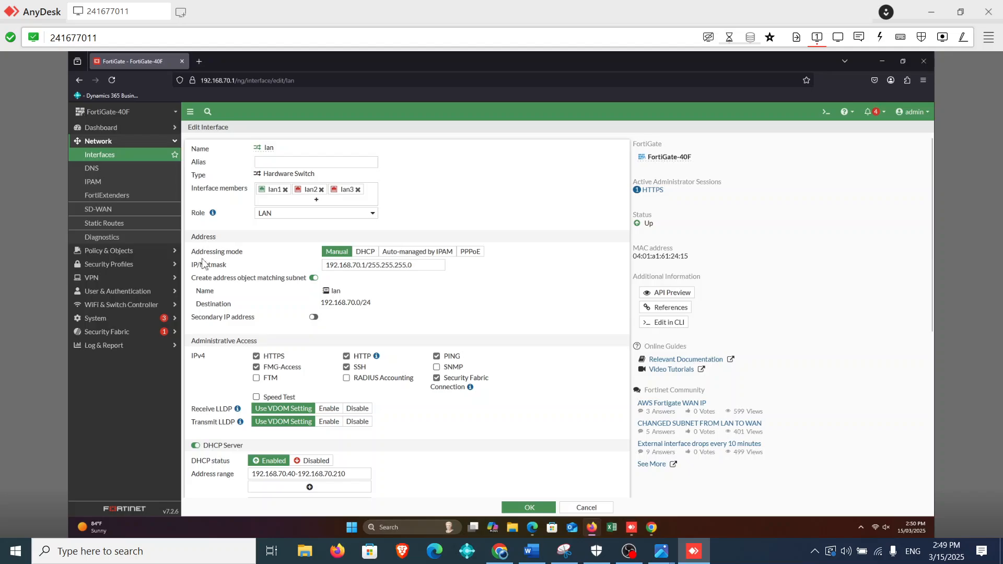
left_click_drag(192, 267, 234, 268)
scroll(454, 277, "down", 1)
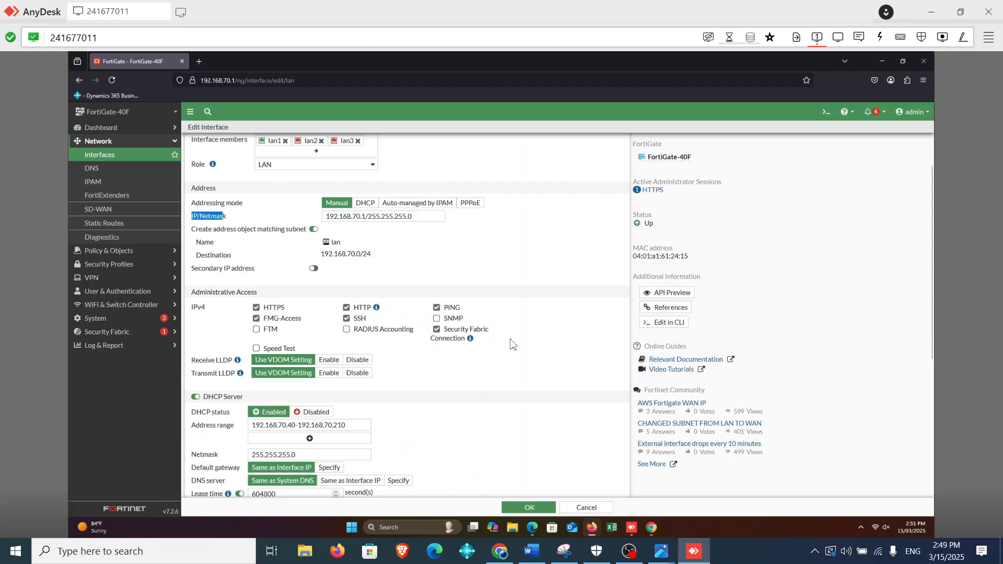
scroll(509, 341, "down", 2)
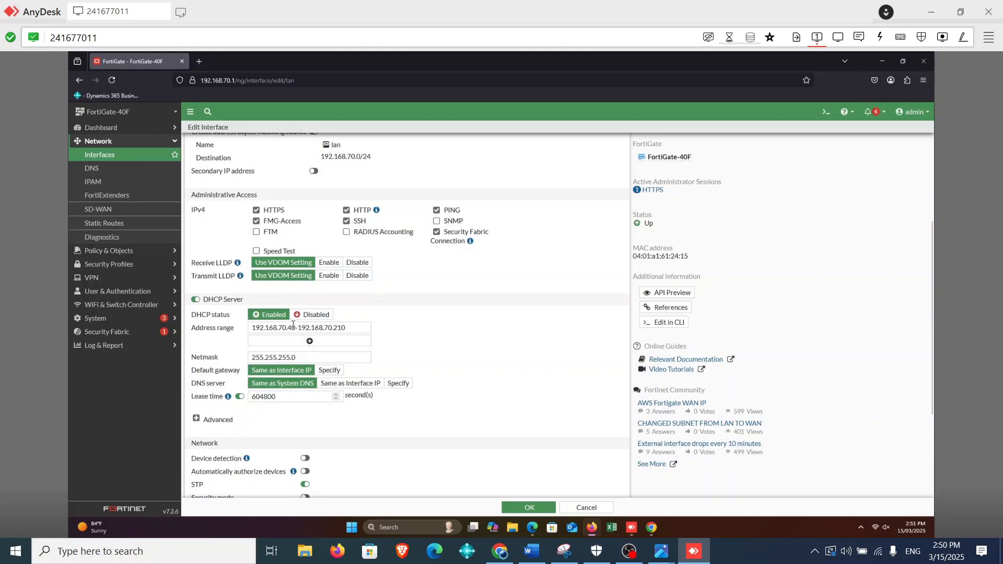
scroll(452, 342, "down", 3)
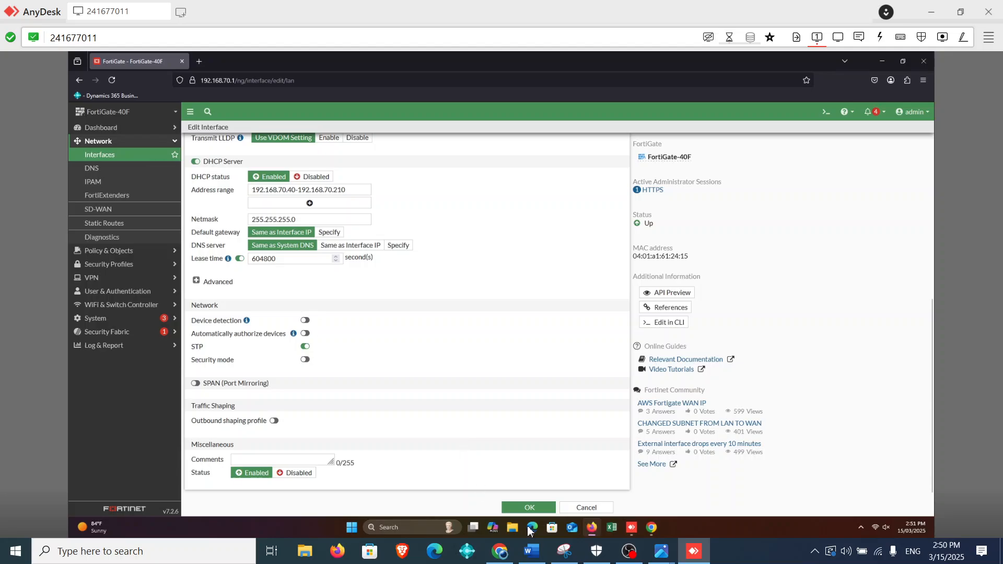
left_click(532, 509)
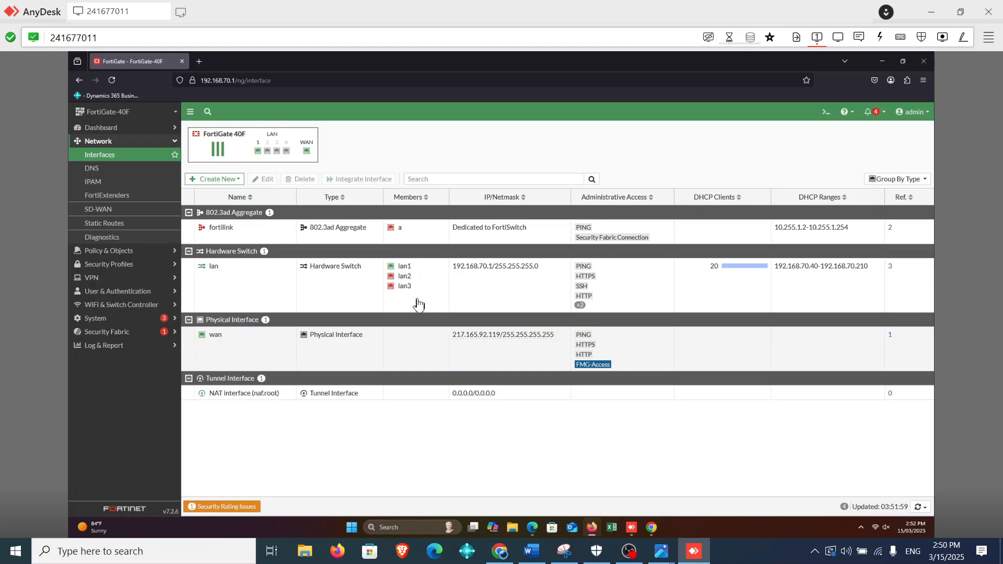
Step: Check the LAN ports in the interfaces overview and switch to Word to read Section 5 on firewall rules and security policies
mouse_move(258, 153)
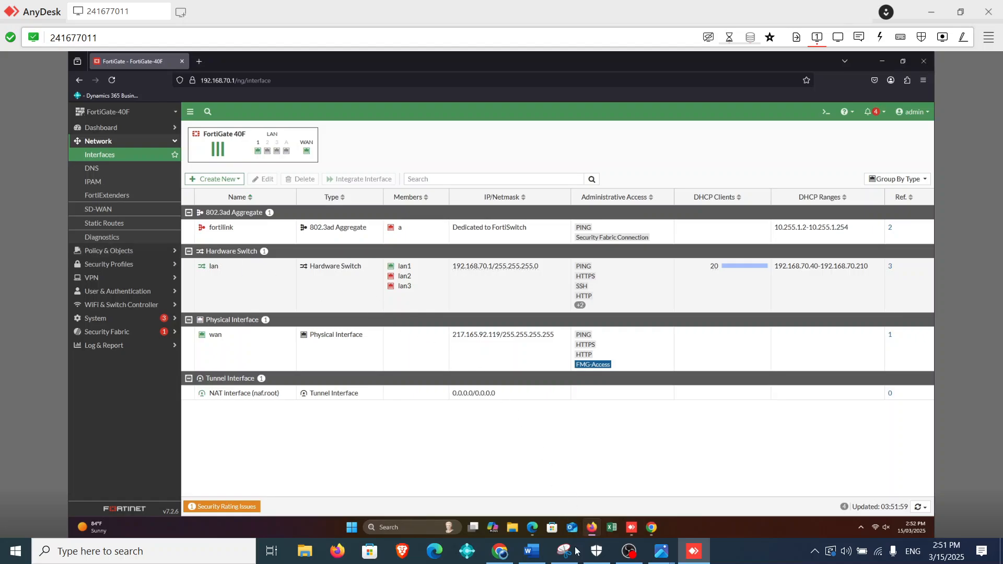
left_click(531, 552)
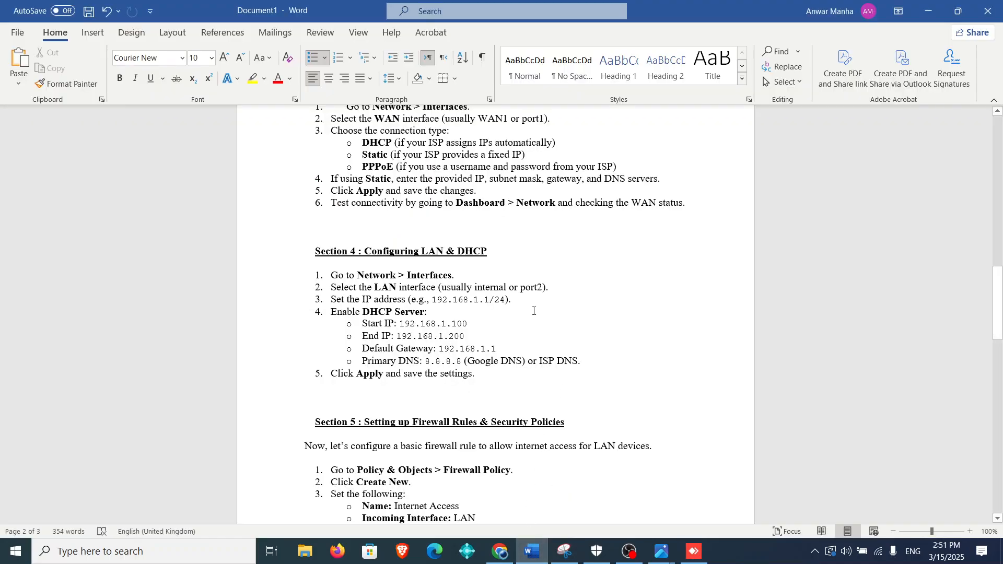
scroll(534, 310, "down", 8)
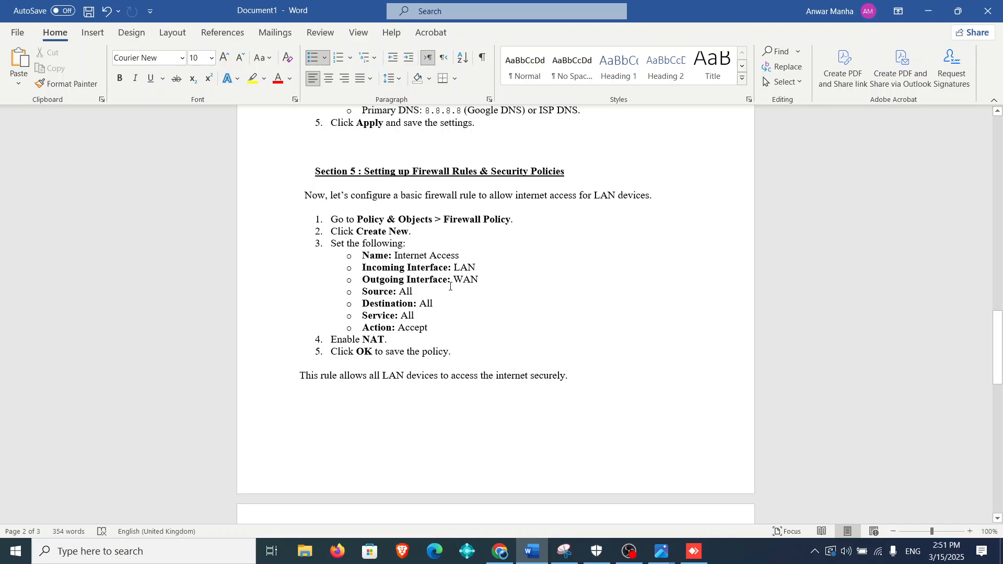
left_click(500, 549)
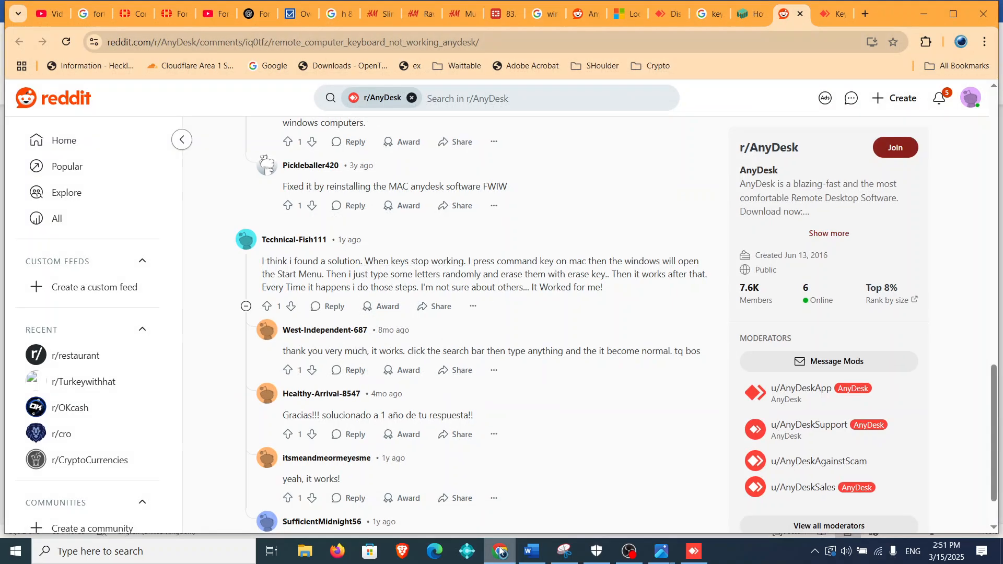
left_click(500, 550)
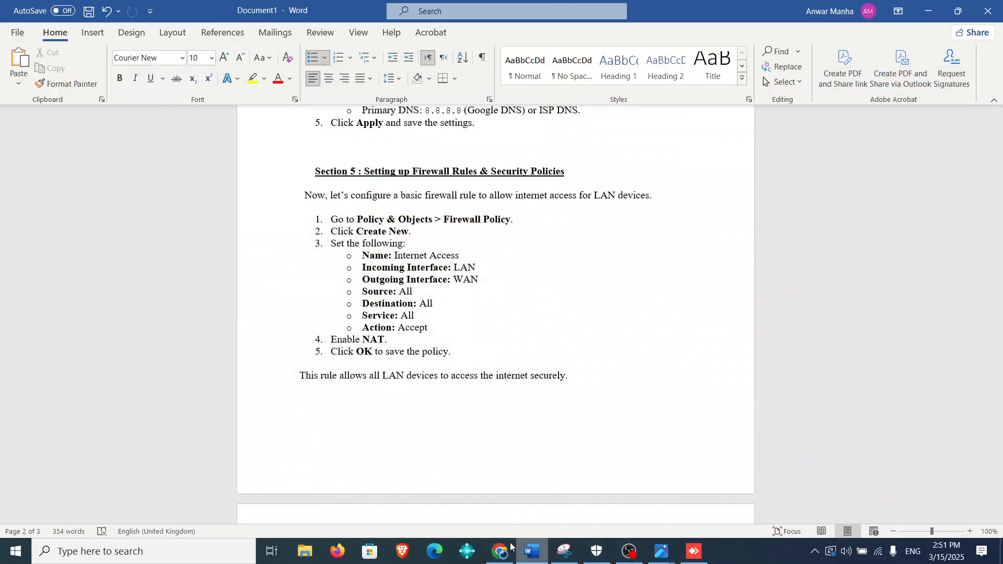
Step: Switch to AnyDesk, open the firewall policy list and expand the lan-to-wan group to examine its rule's source, destination, service, action and NAT
left_click(694, 556)
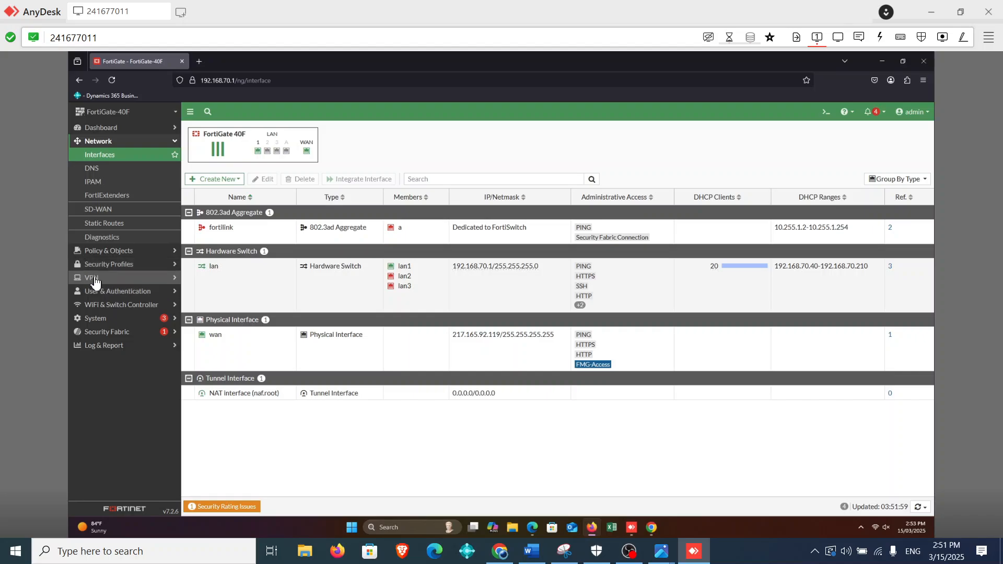
left_click(133, 252)
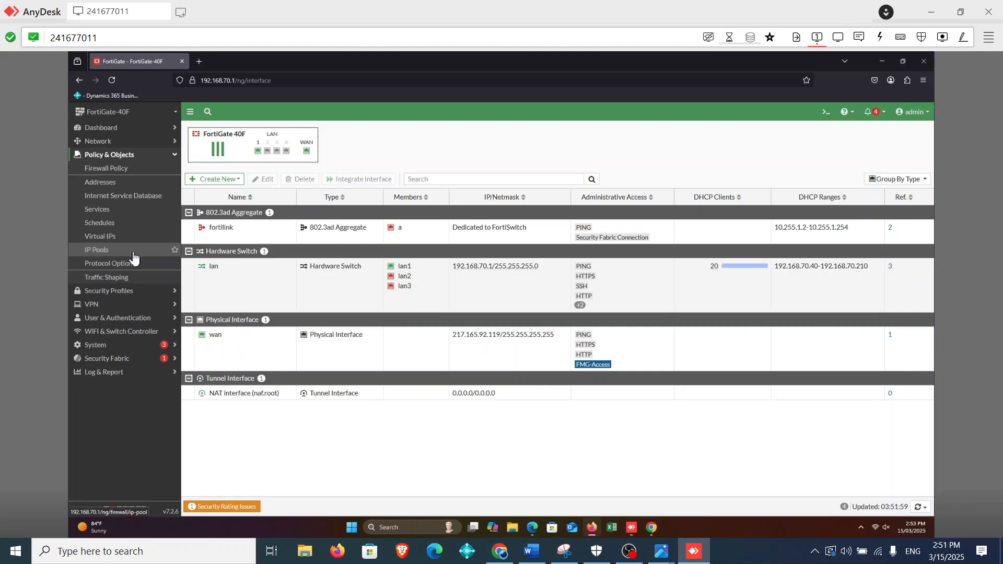
left_click(121, 173)
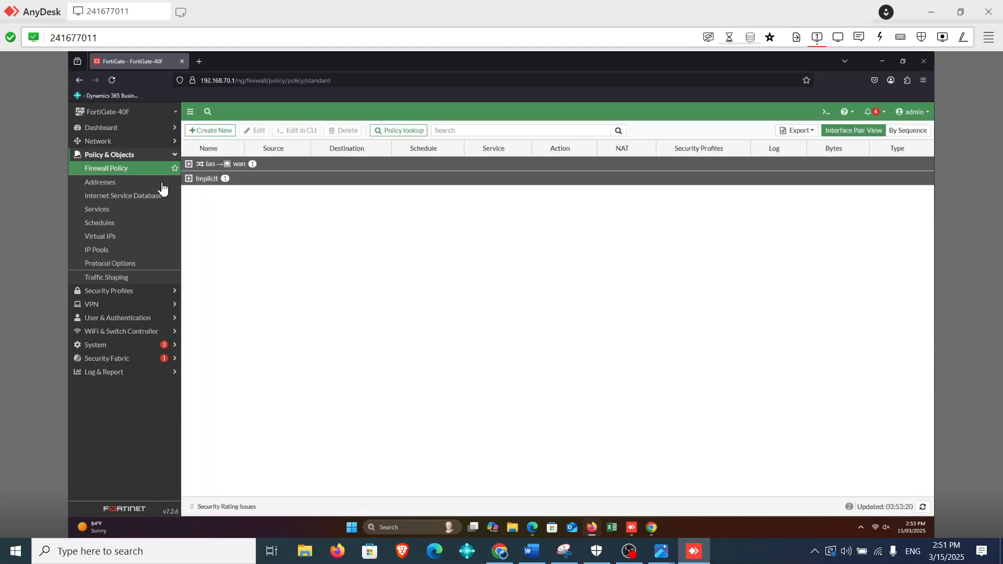
left_click(189, 165)
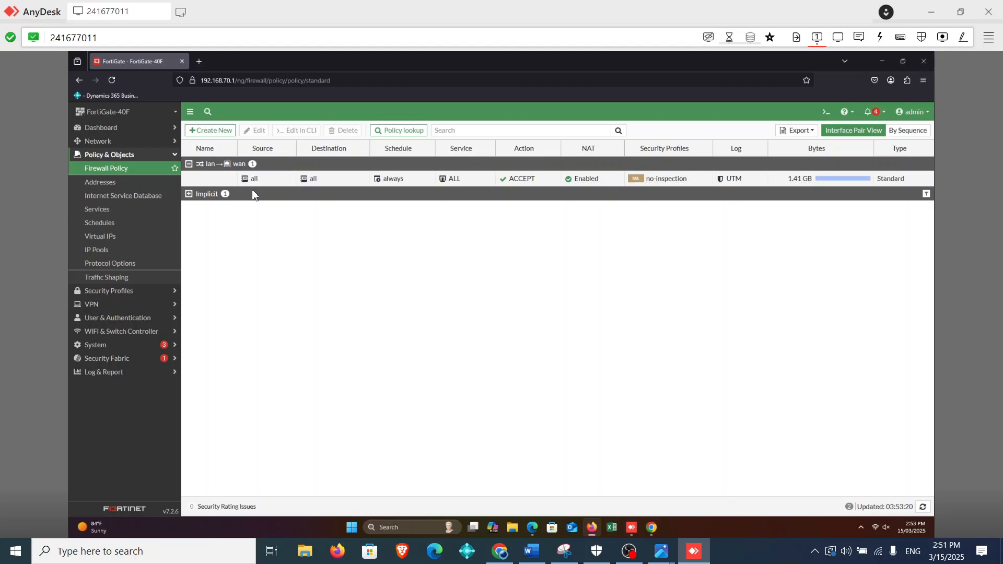
mouse_move(262, 190)
mouse_move(537, 560)
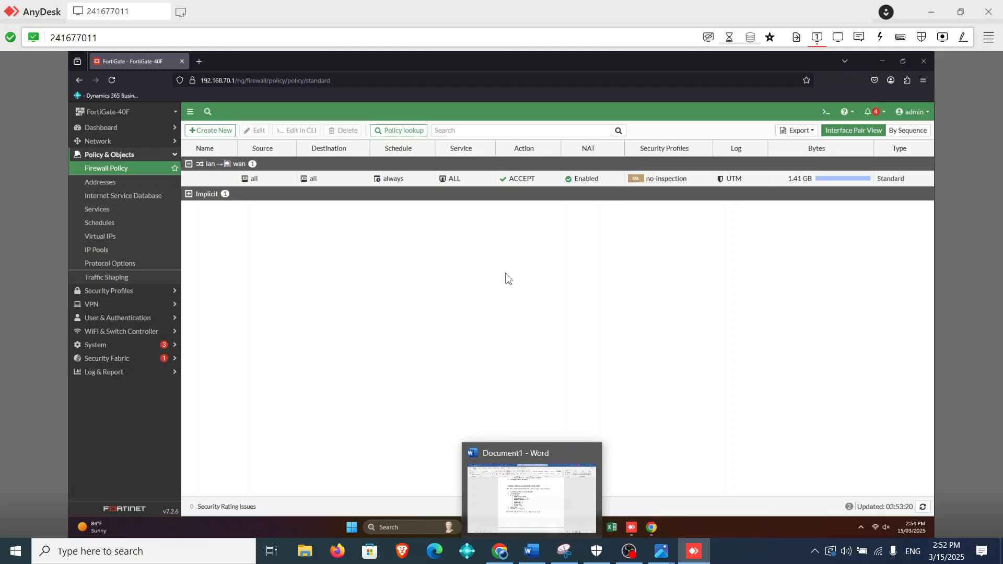
left_click(636, 497)
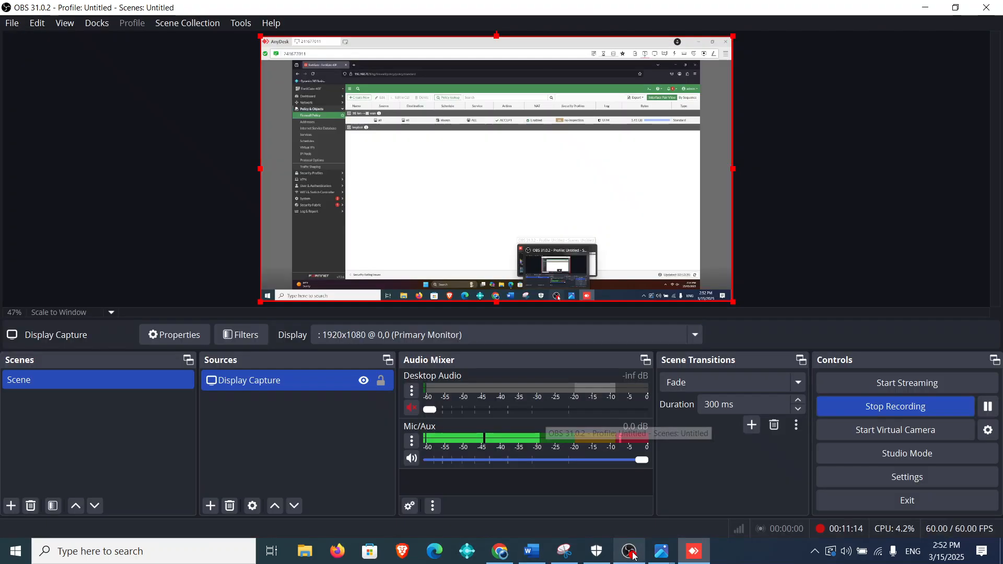